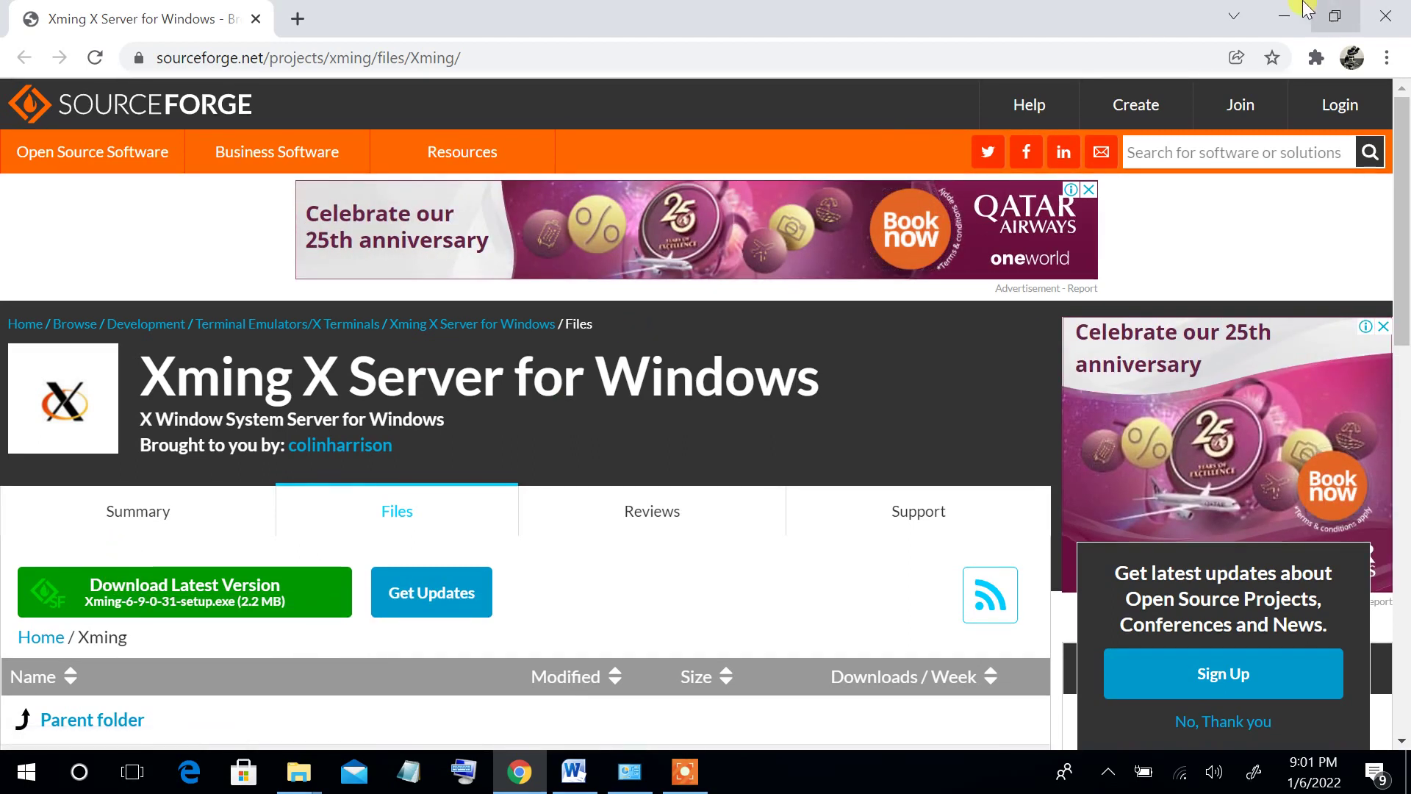
Step: Minimize Chrome, which shows the SourceForge Xming download page
{"action": "left_click", "coordinate": [1282, 14]}
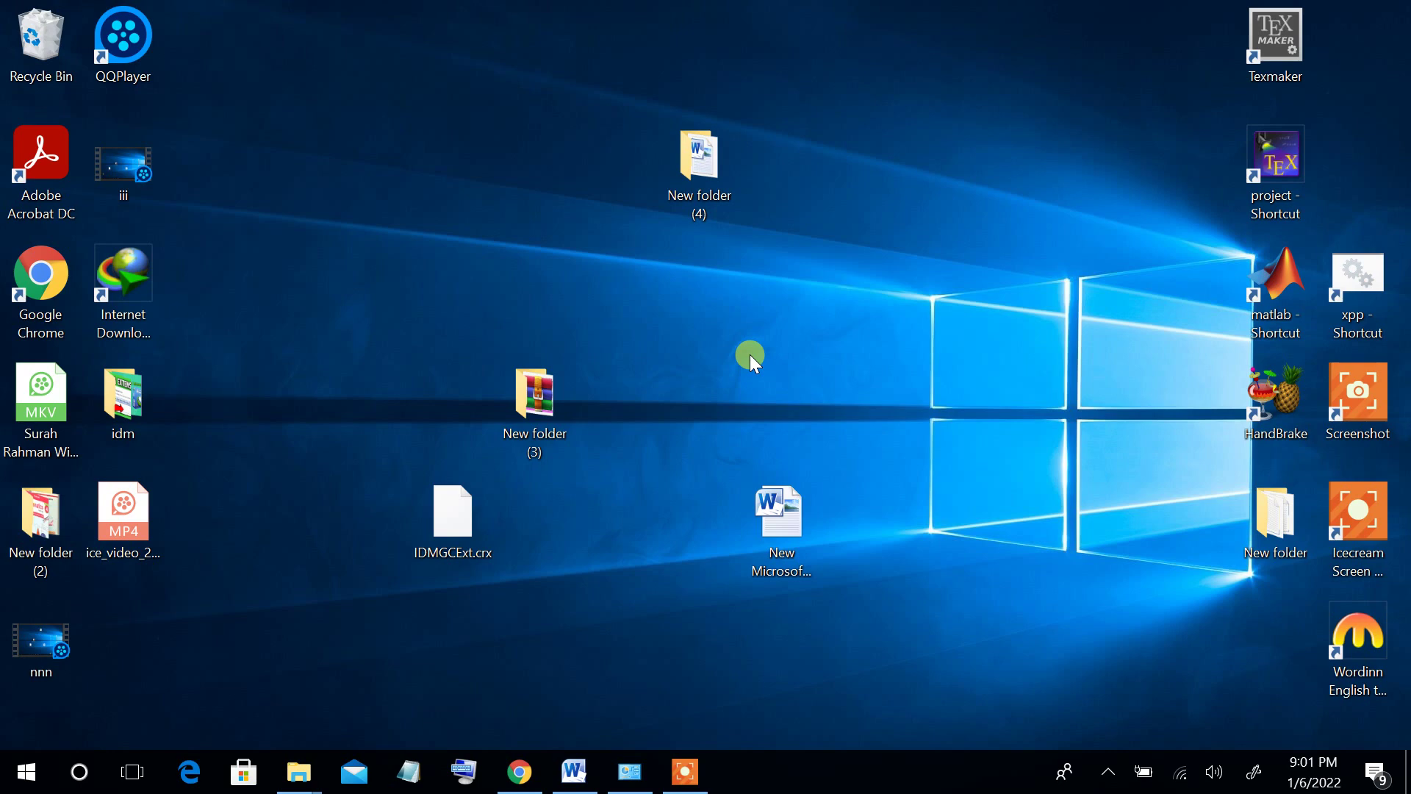
Step: Paste both Xming setups and the xppwin_2 archive into New folder (4), shown as large icons
{"action": "double_click", "coordinate": [560, 408]}
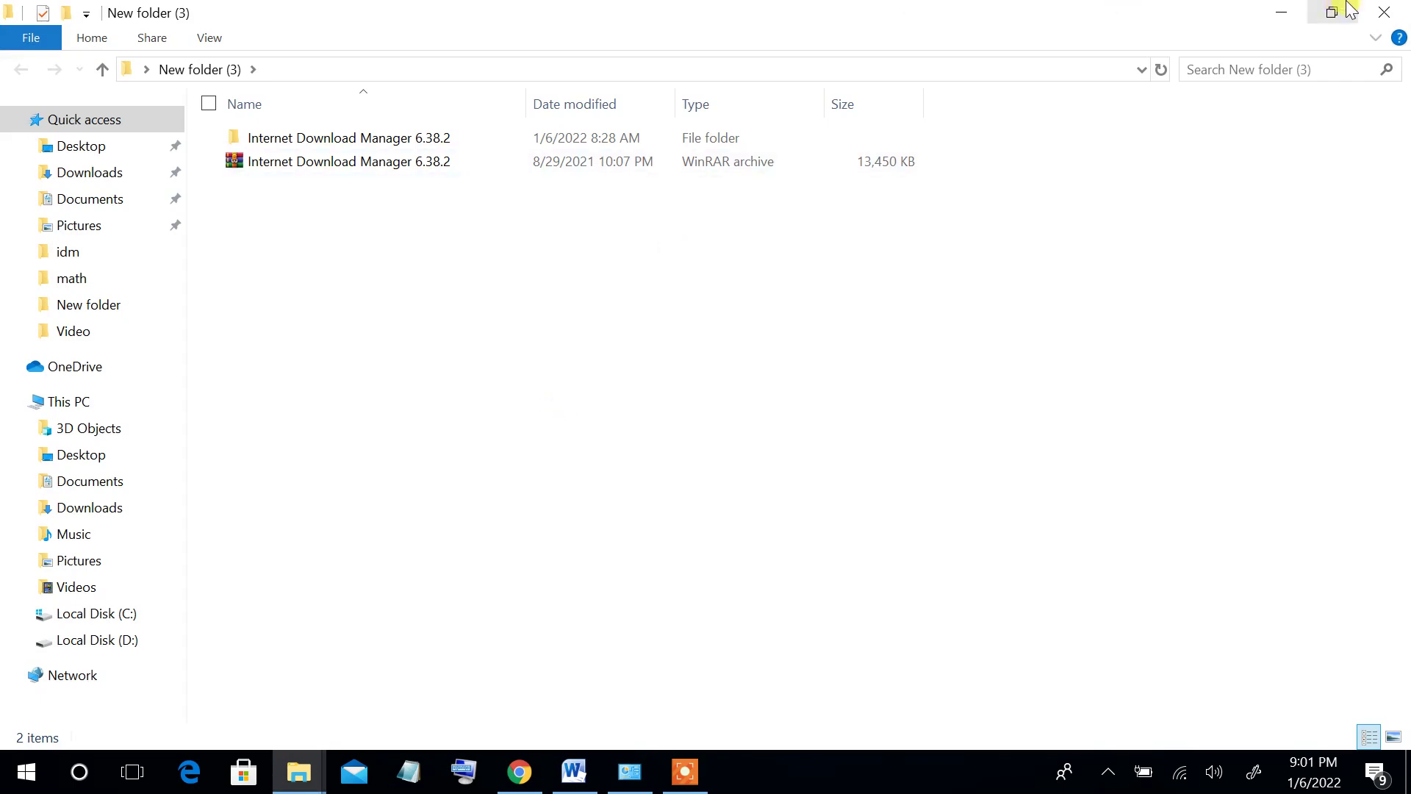
{"action": "left_click", "coordinate": [1400, 11]}
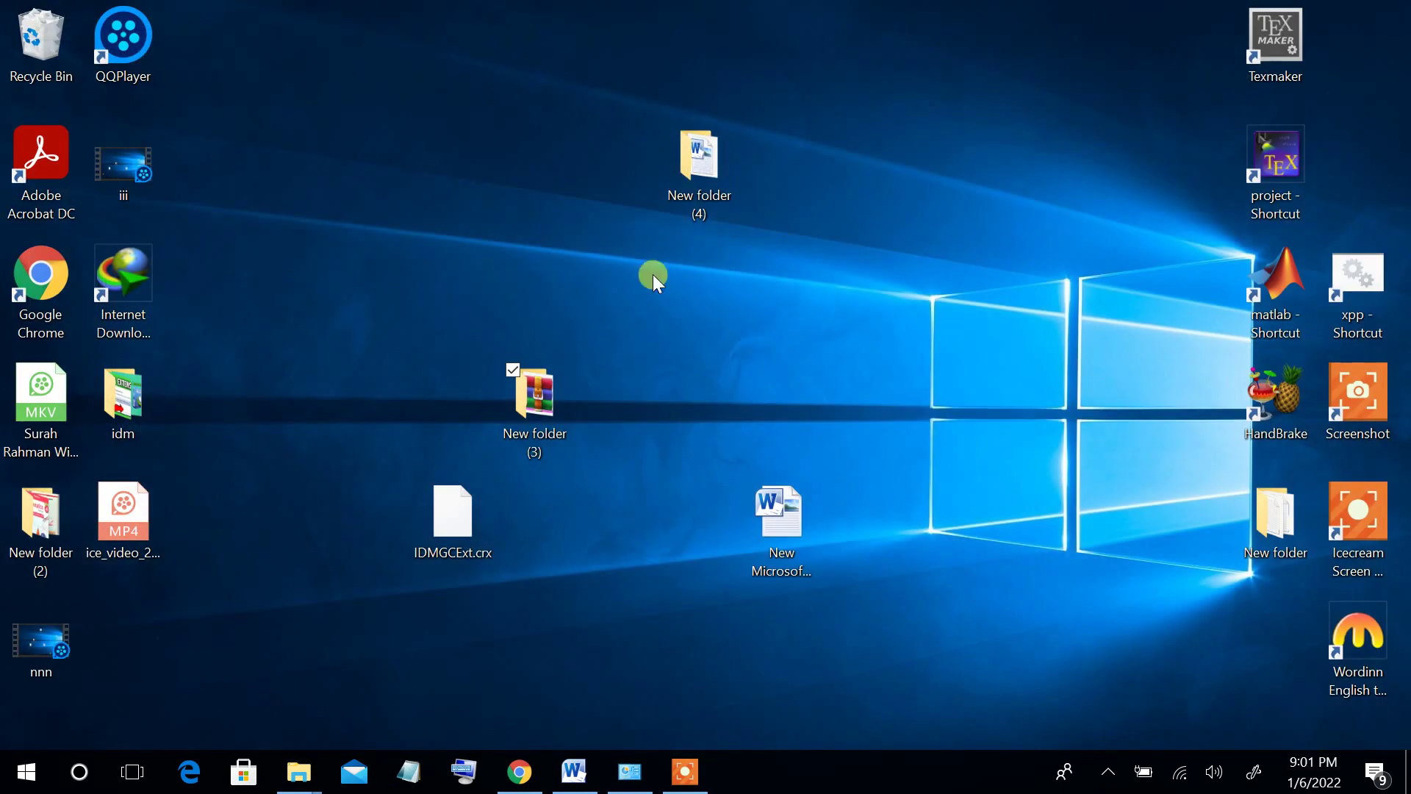
{"action": "double_click", "coordinate": [707, 163]}
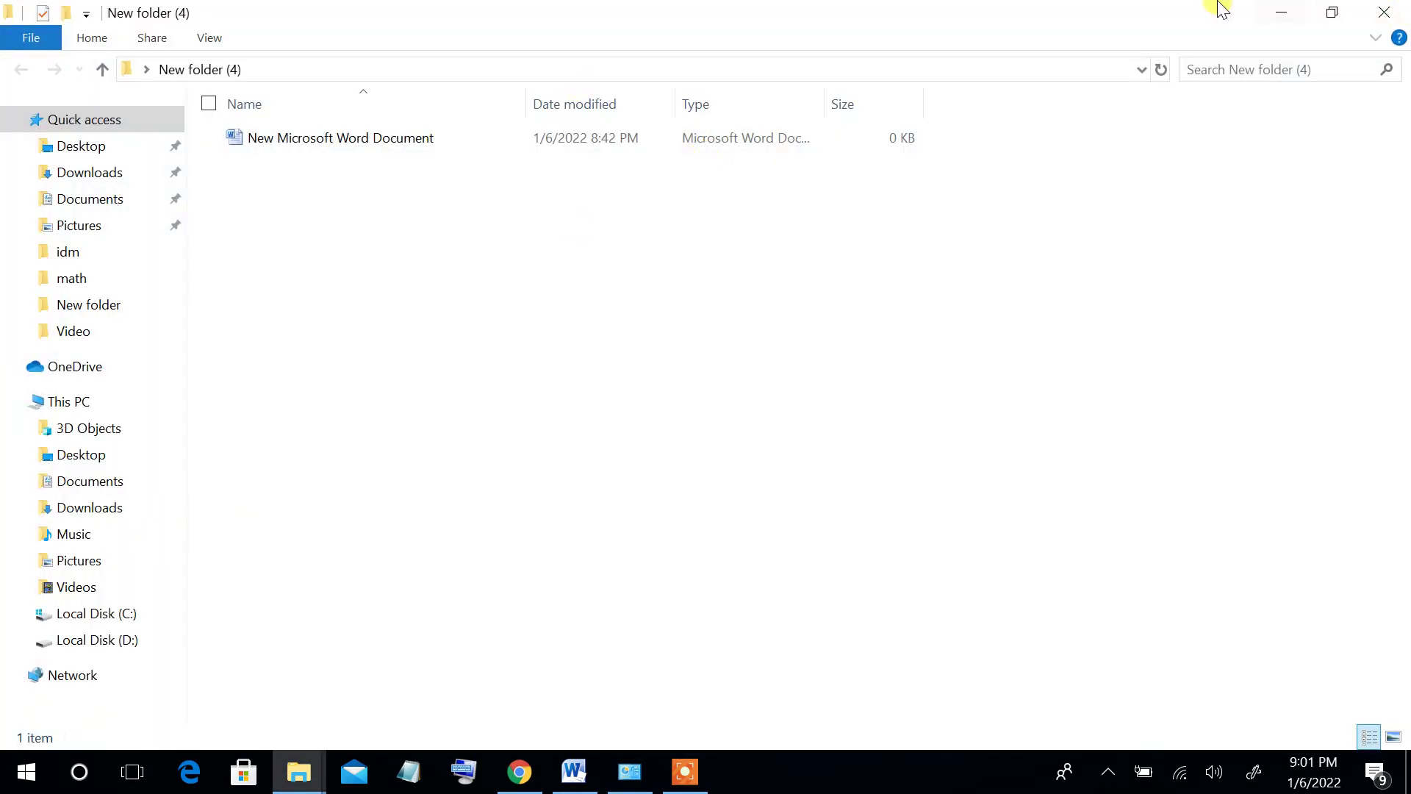
{"action": "right_click", "coordinate": [662, 250]}
{"action": "left_click", "coordinate": [487, 405]}
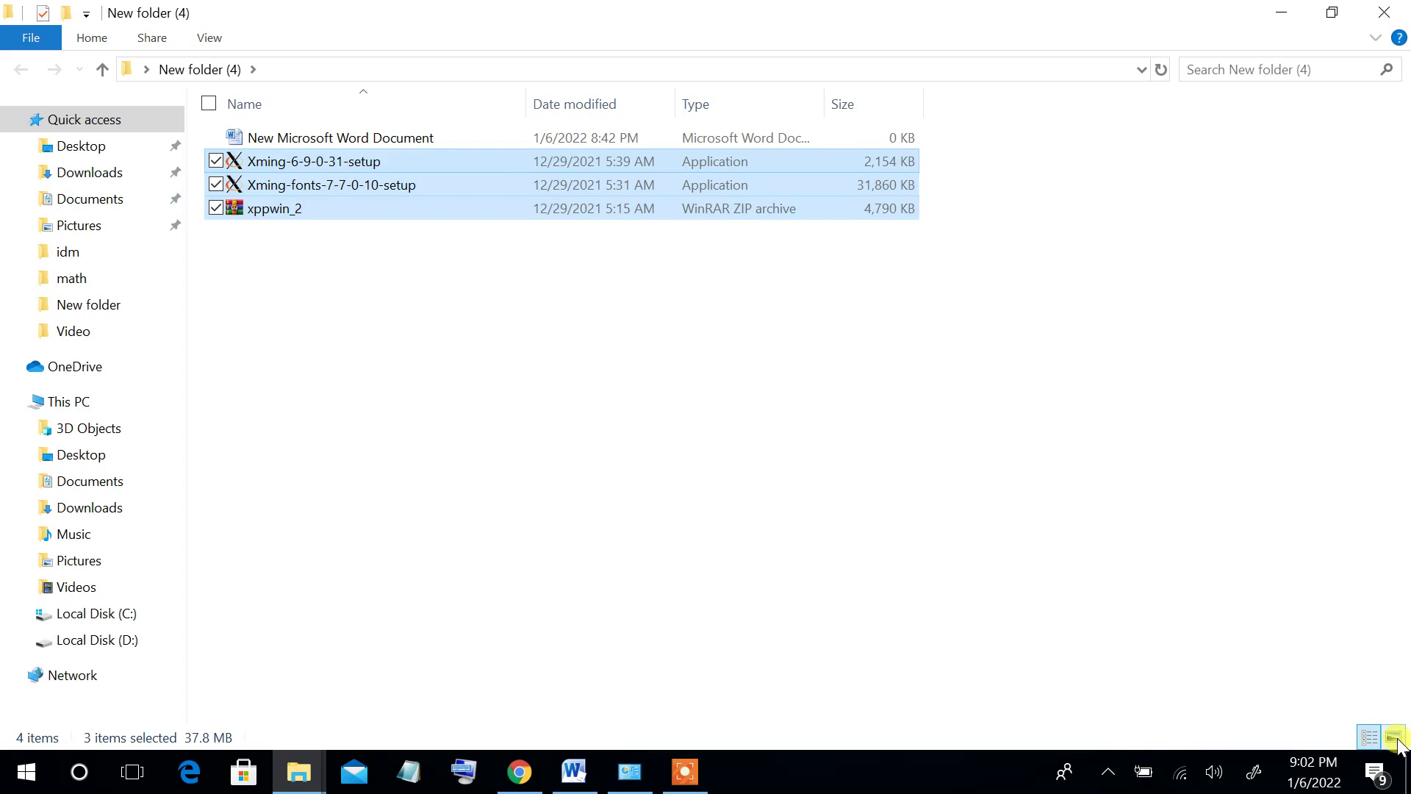
{"action": "left_click", "coordinate": [1395, 737]}
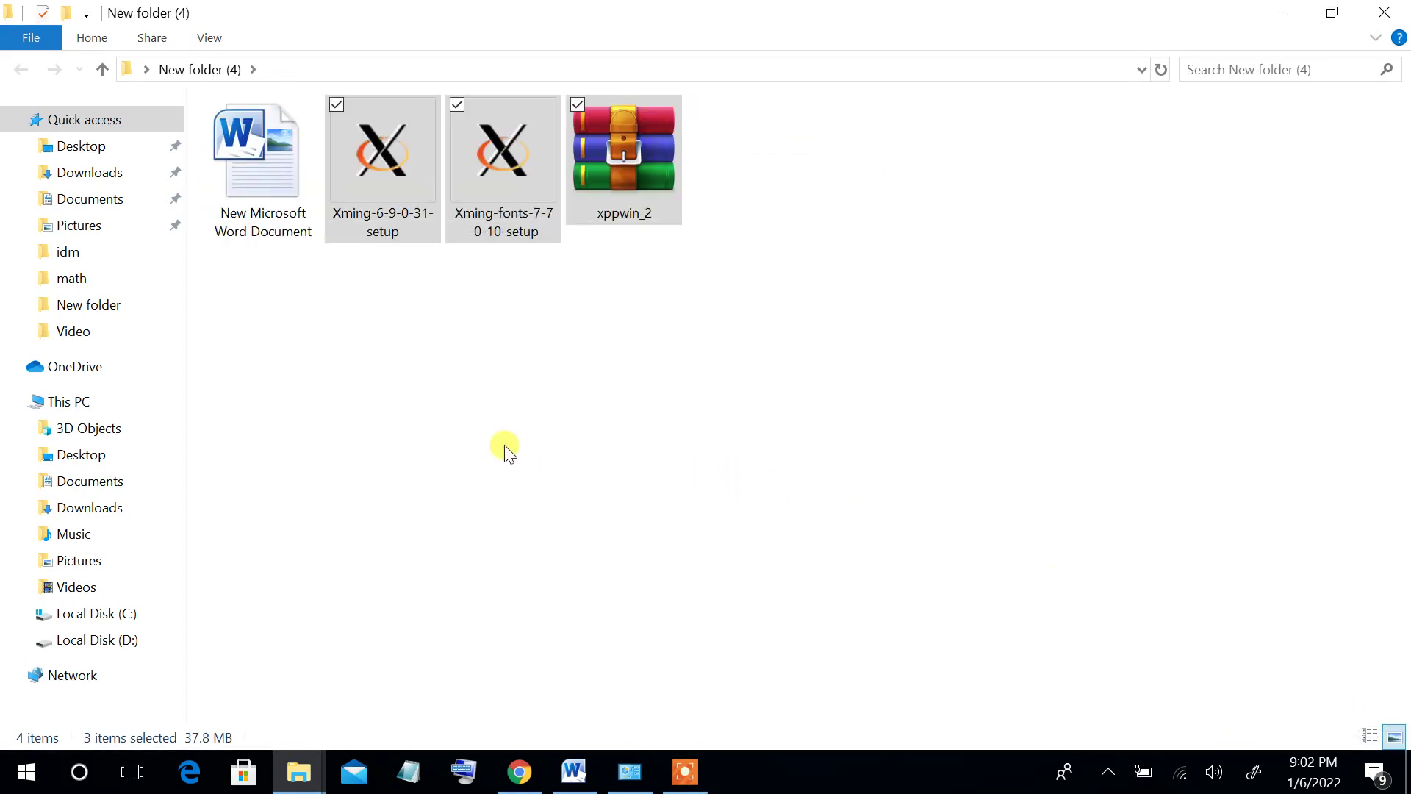
{"action": "left_click", "coordinate": [316, 494]}
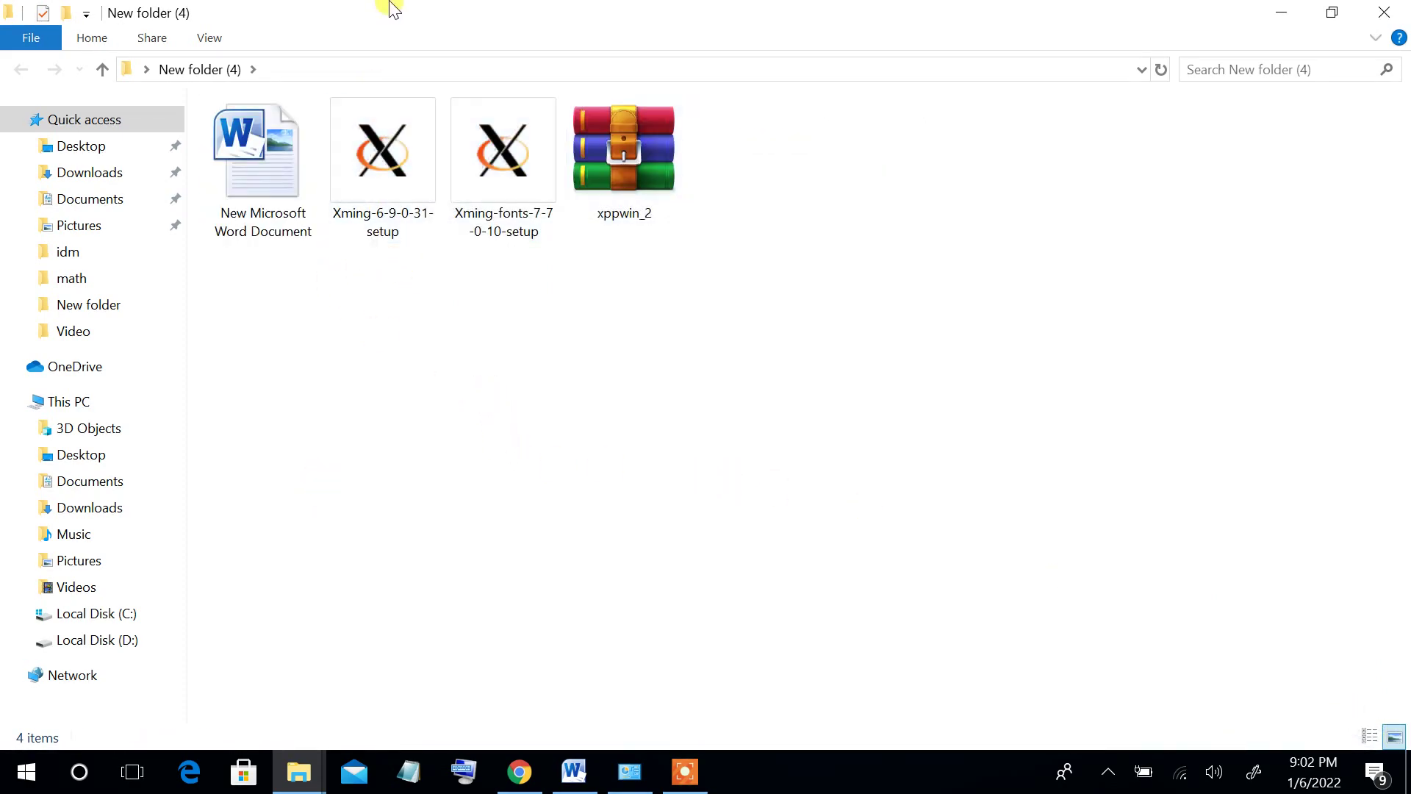
Step: Install Xming 6.9.0.31 with the default location, full components and default Start Menu folder
{"action": "double_click", "coordinate": [376, 185]}
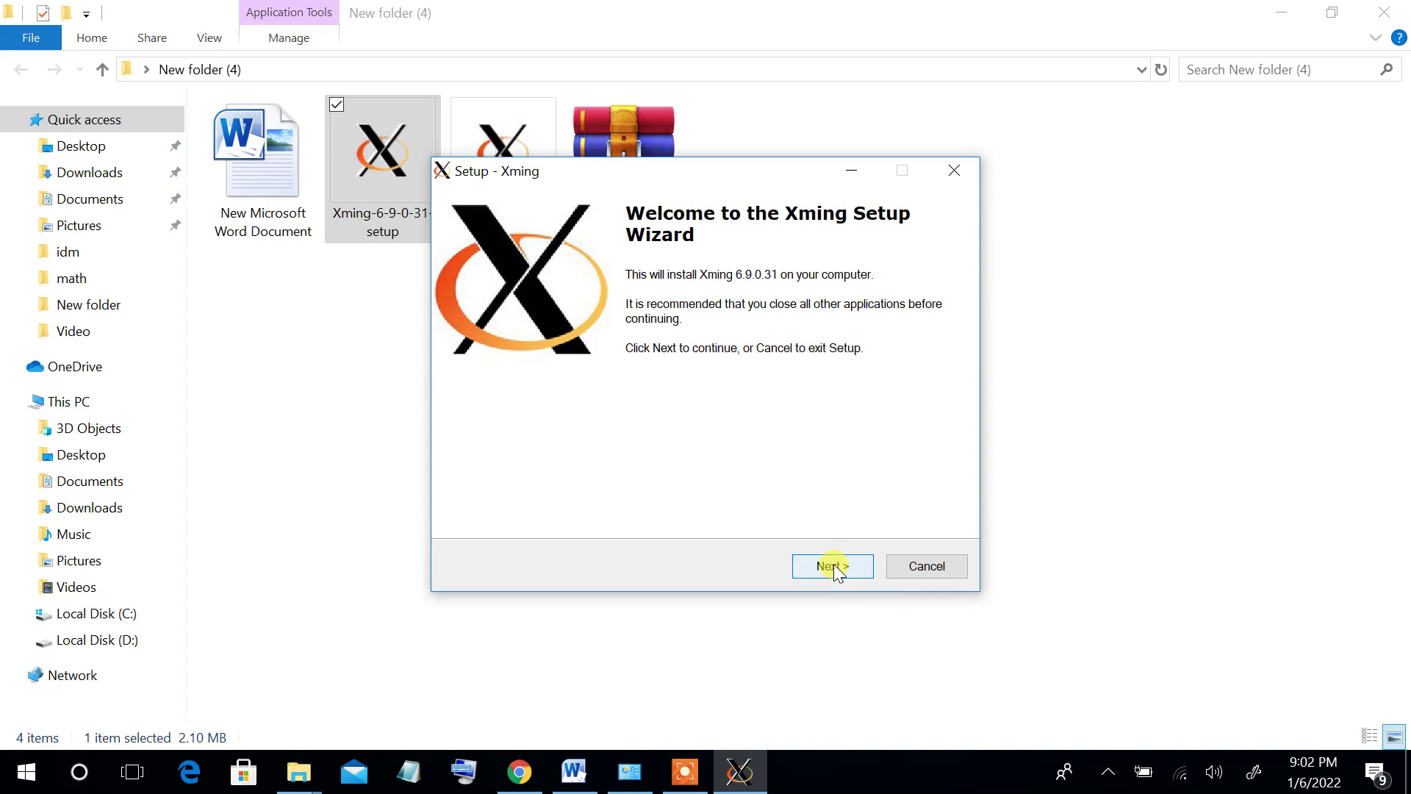
{"action": "left_click", "coordinate": [835, 570]}
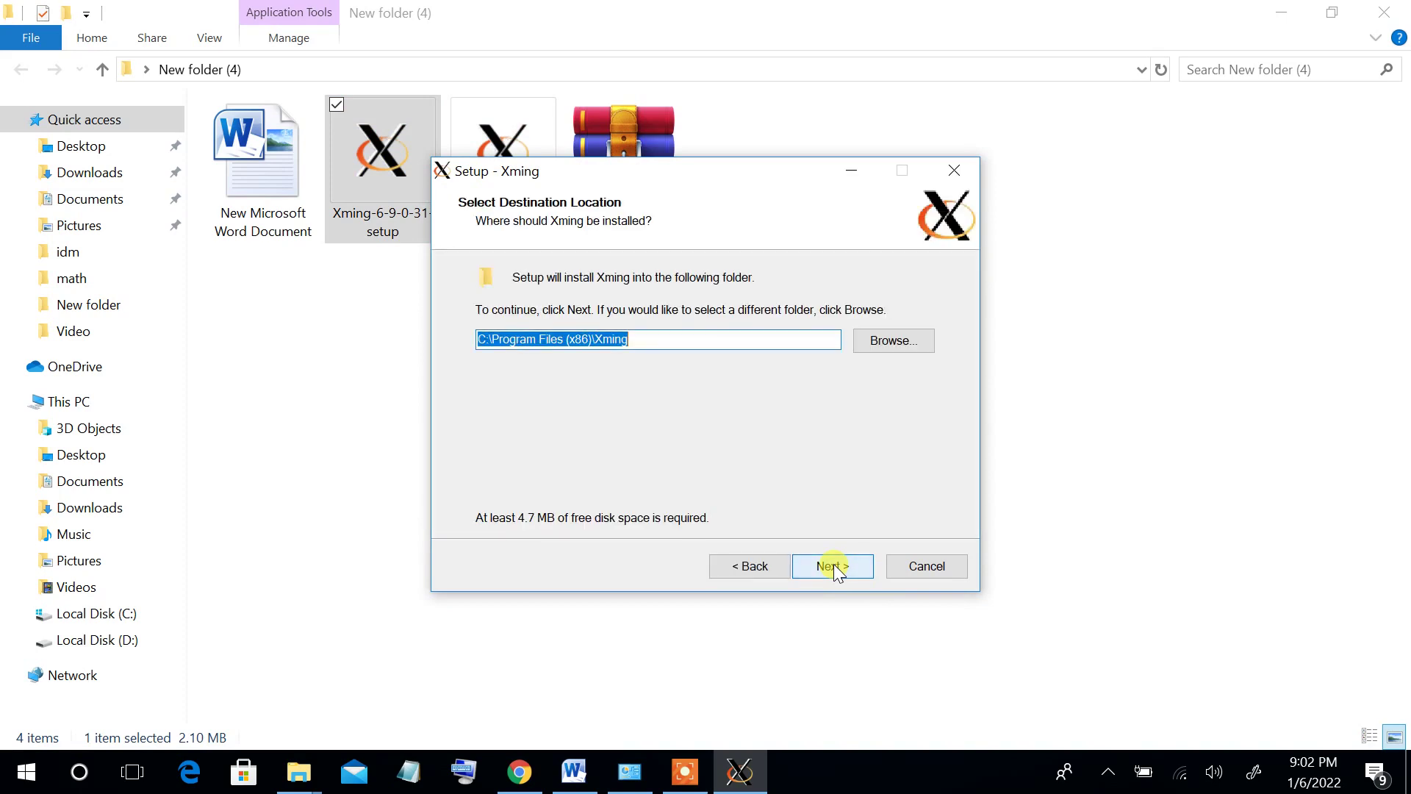
{"action": "left_click", "coordinate": [835, 570]}
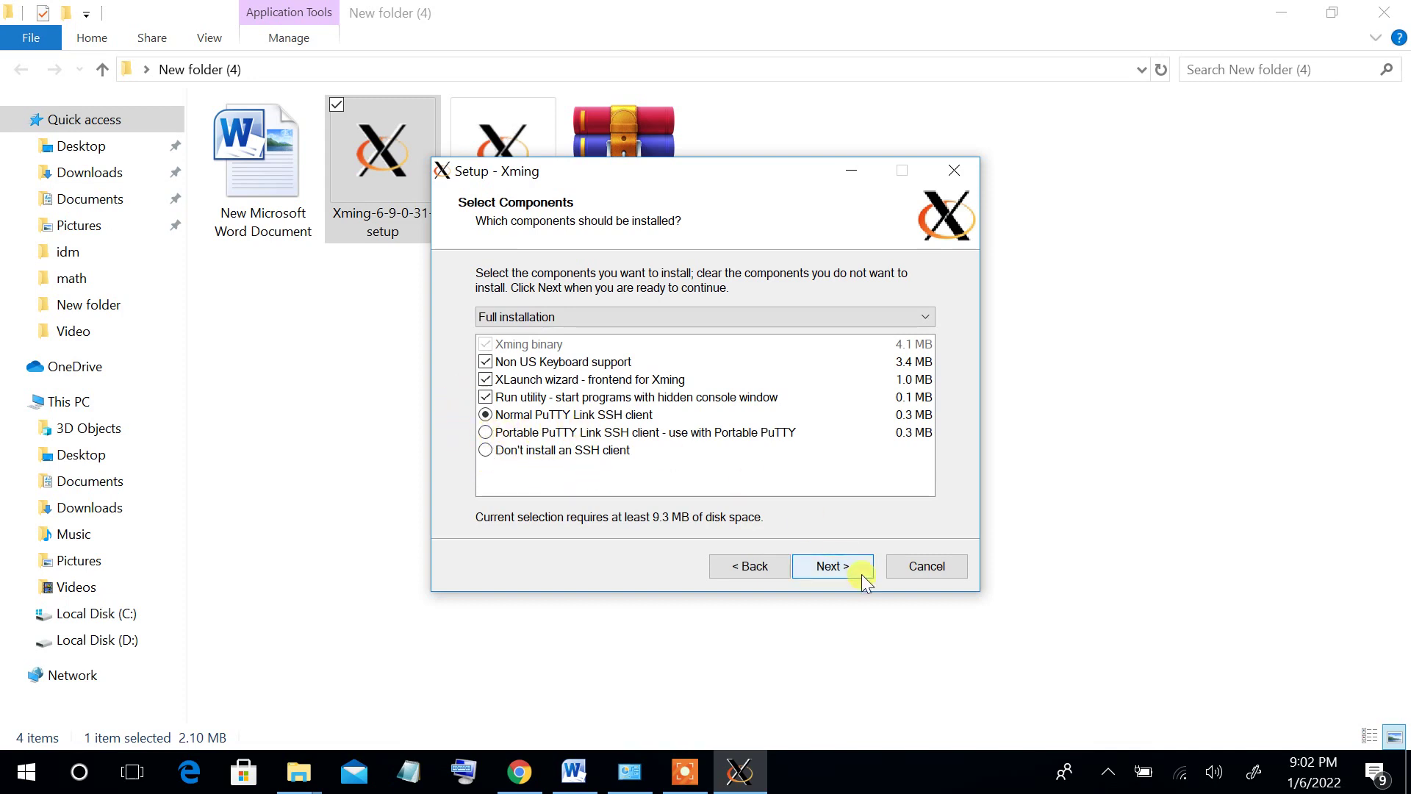
{"action": "left_click", "coordinate": [831, 567]}
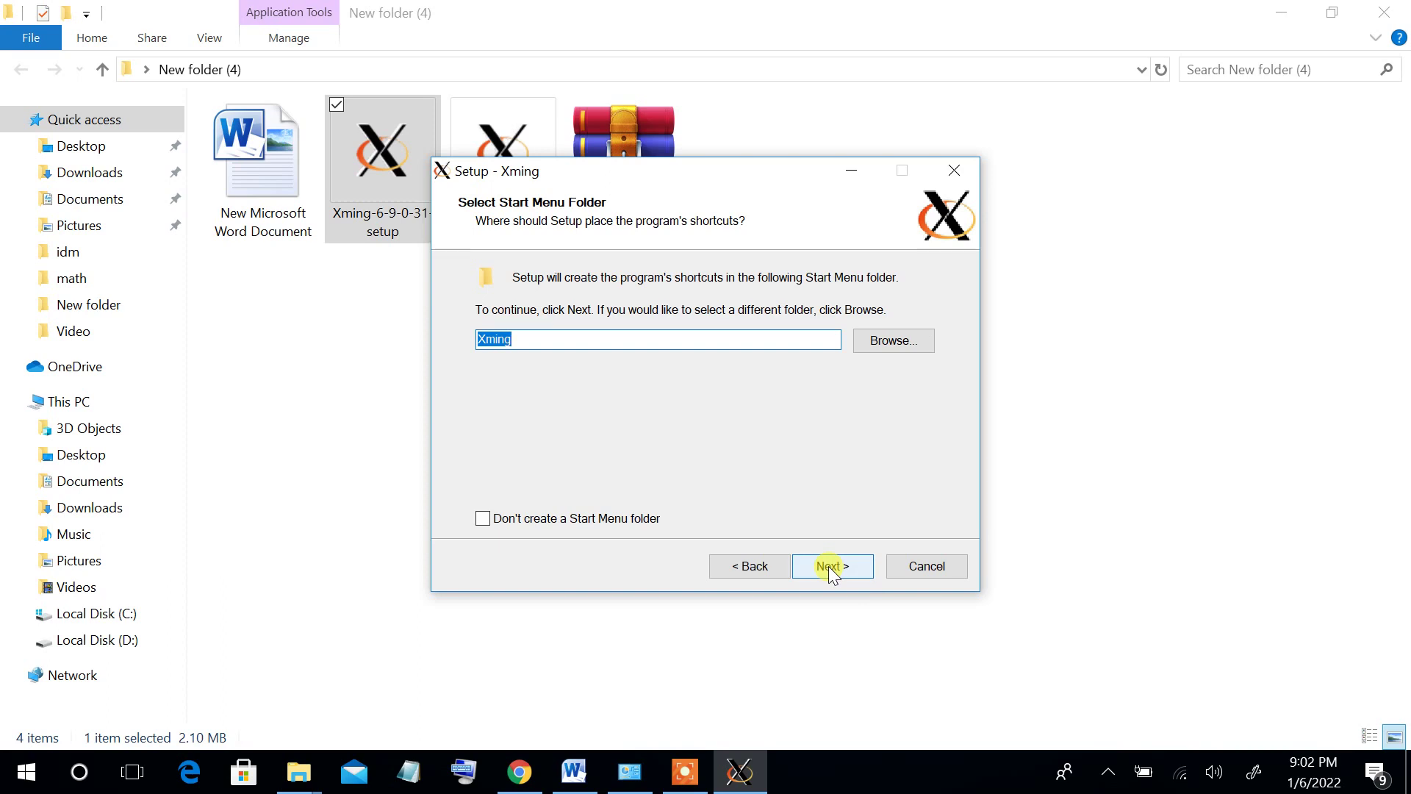
{"action": "left_click", "coordinate": [832, 568]}
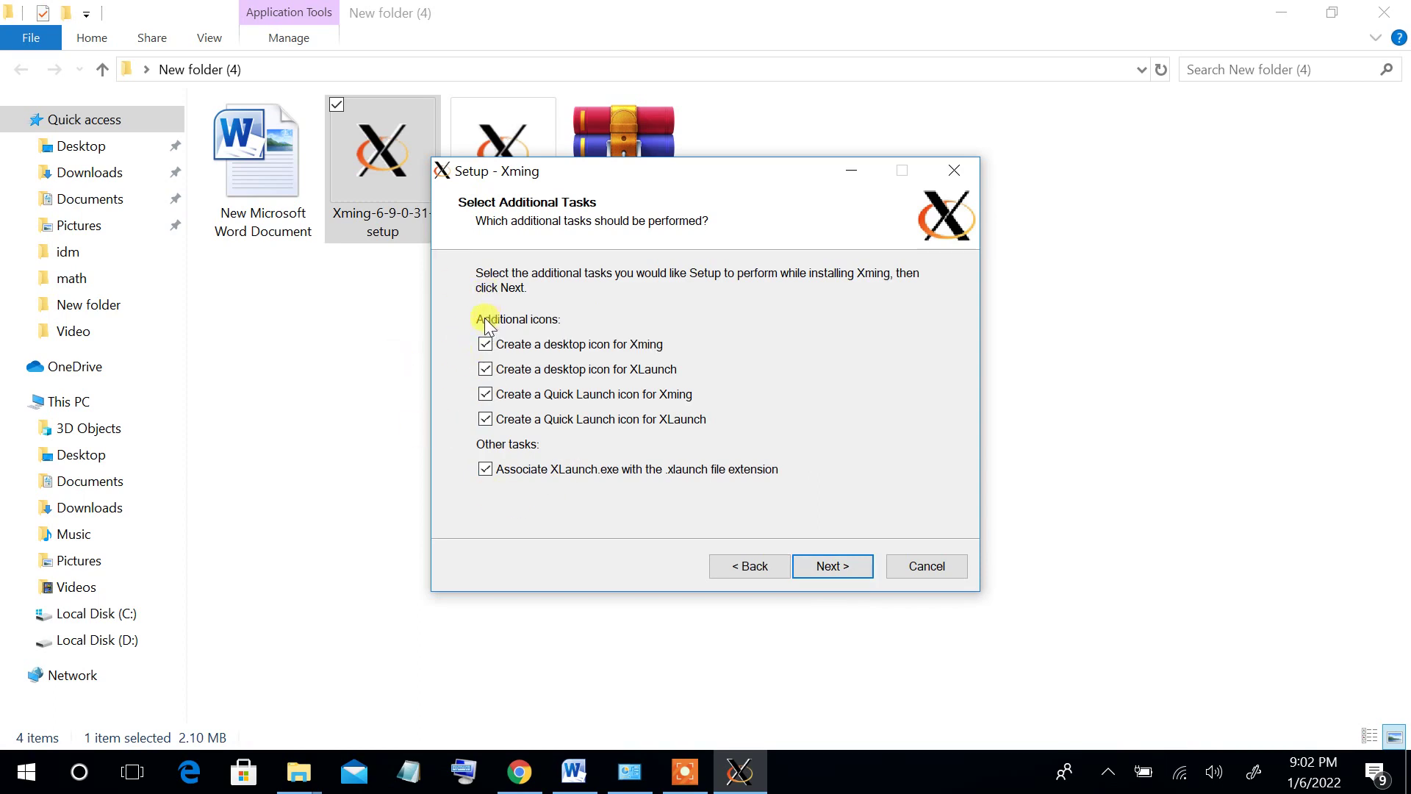
{"action": "left_click", "coordinate": [486, 345]}
{"action": "left_click", "coordinate": [831, 569]}
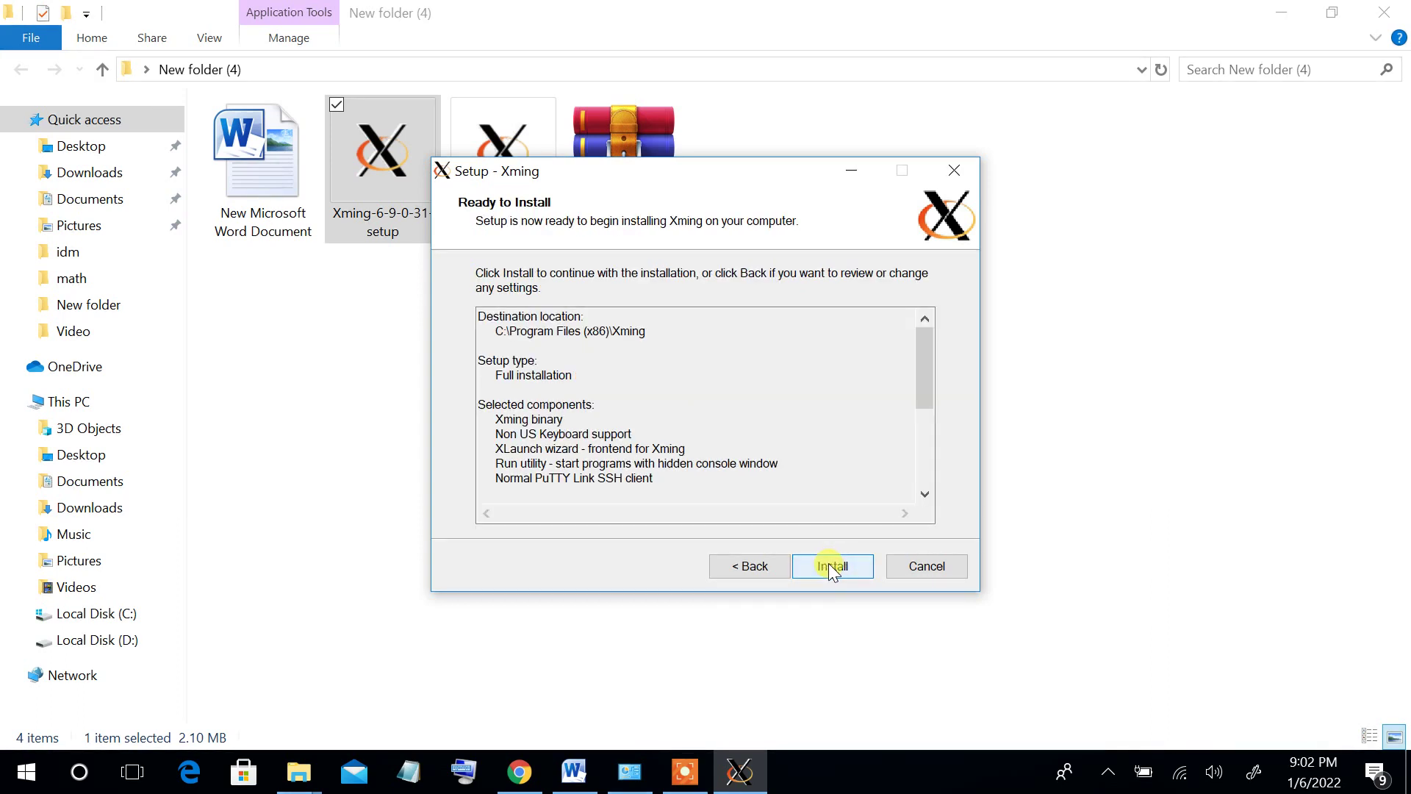
{"action": "left_click", "coordinate": [830, 569]}
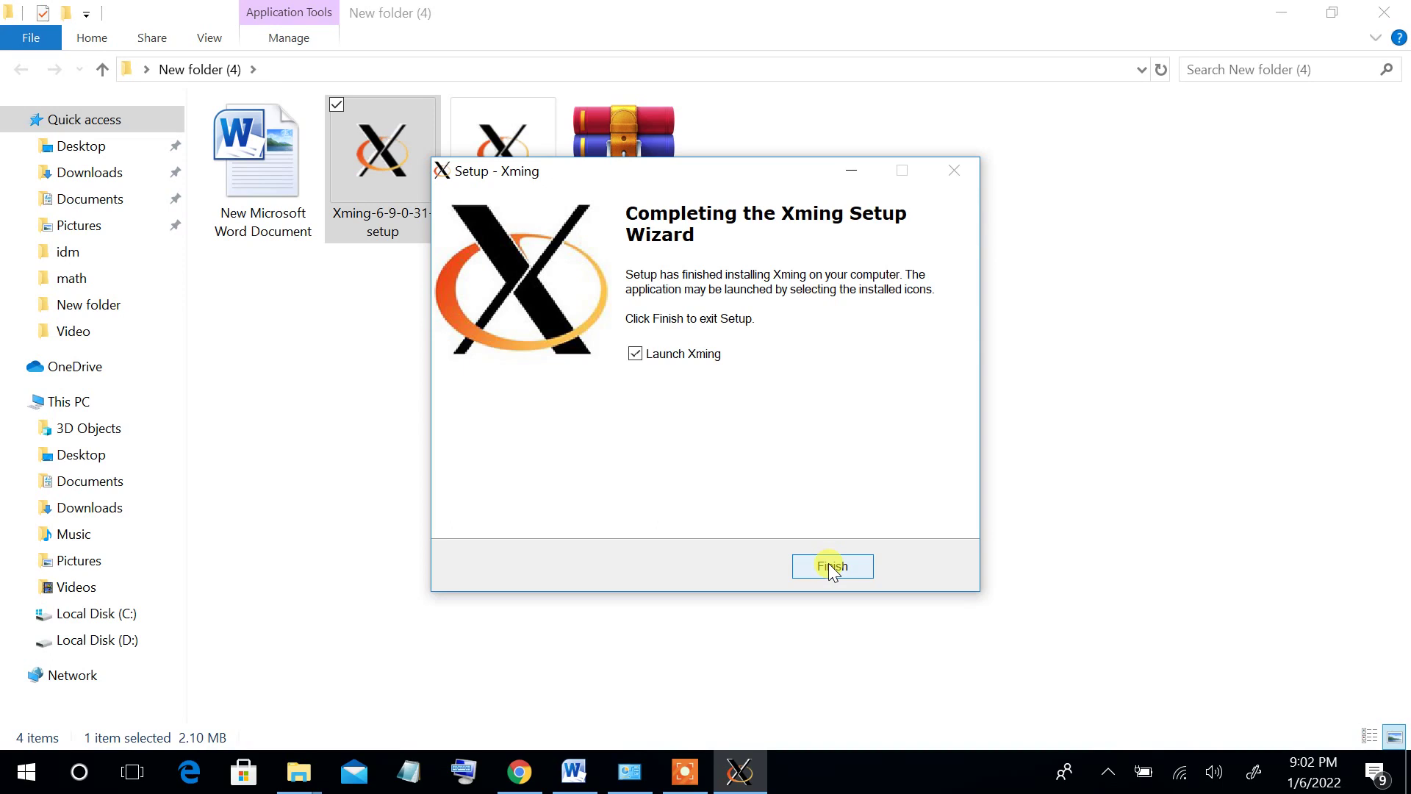
{"action": "left_click", "coordinate": [832, 569]}
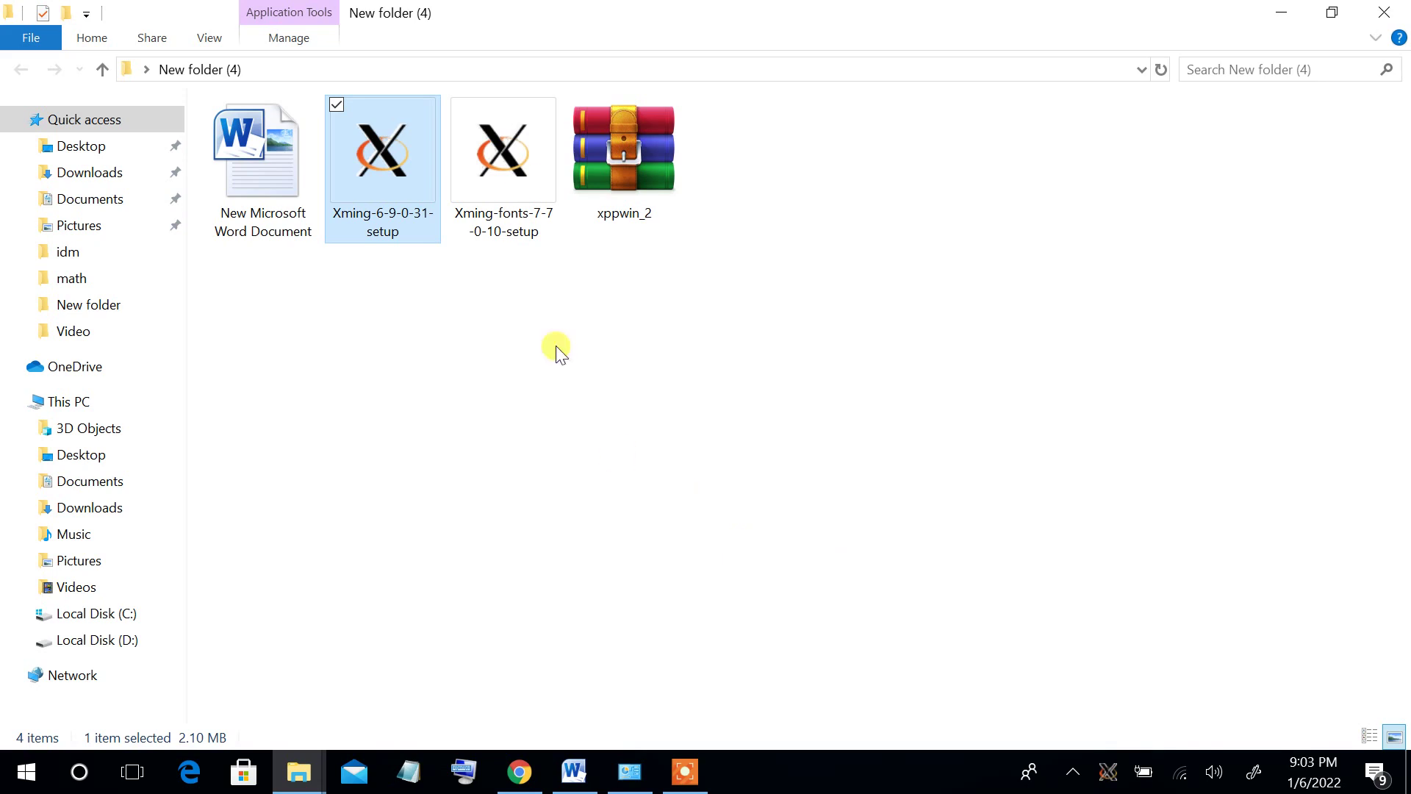
Step: Install Xming-fonts 7.7.0.10 into the existing Xming folder with default components and Start Menu folder
{"action": "double_click", "coordinate": [510, 173]}
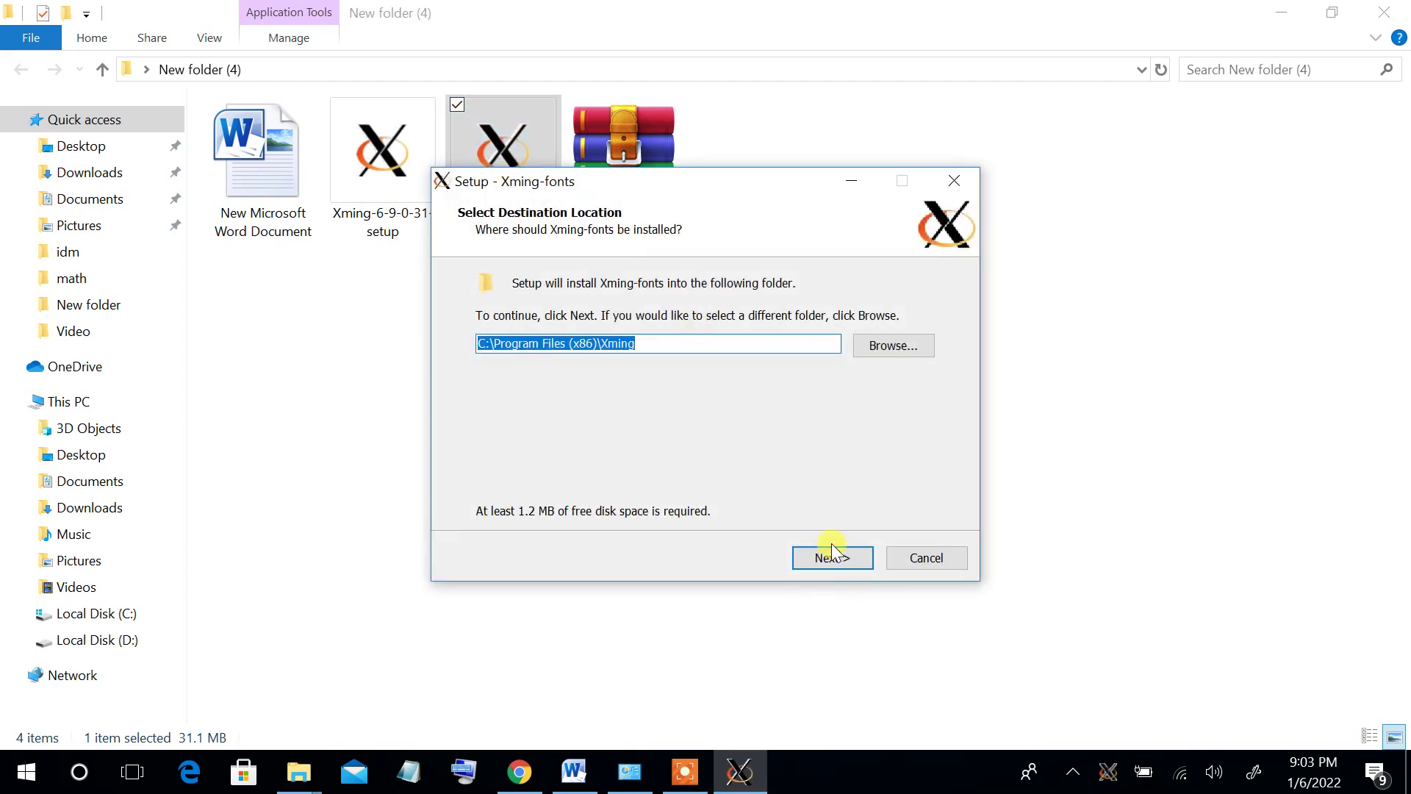
{"action": "left_click", "coordinate": [833, 557]}
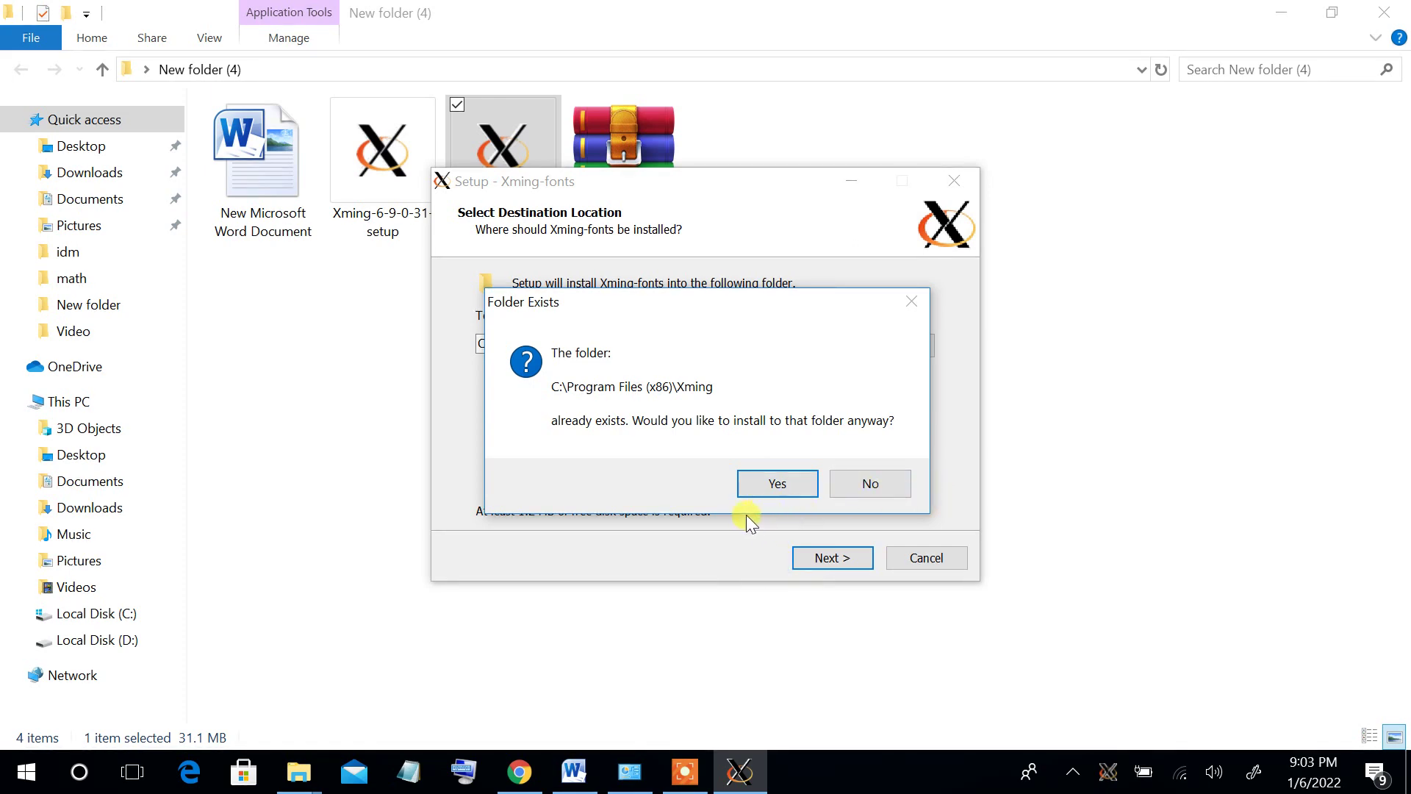
{"action": "left_click", "coordinate": [776, 486]}
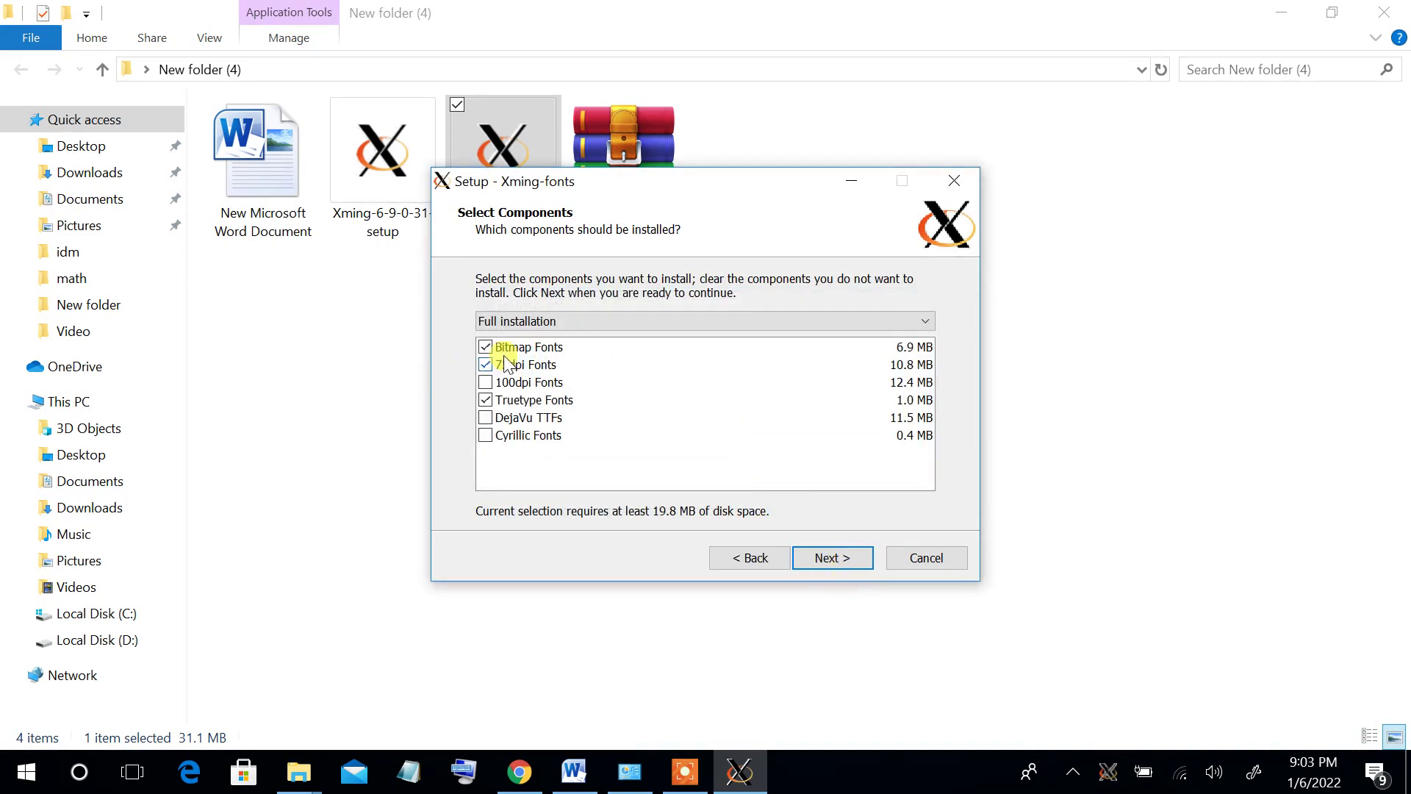
{"action": "left_click", "coordinate": [829, 561]}
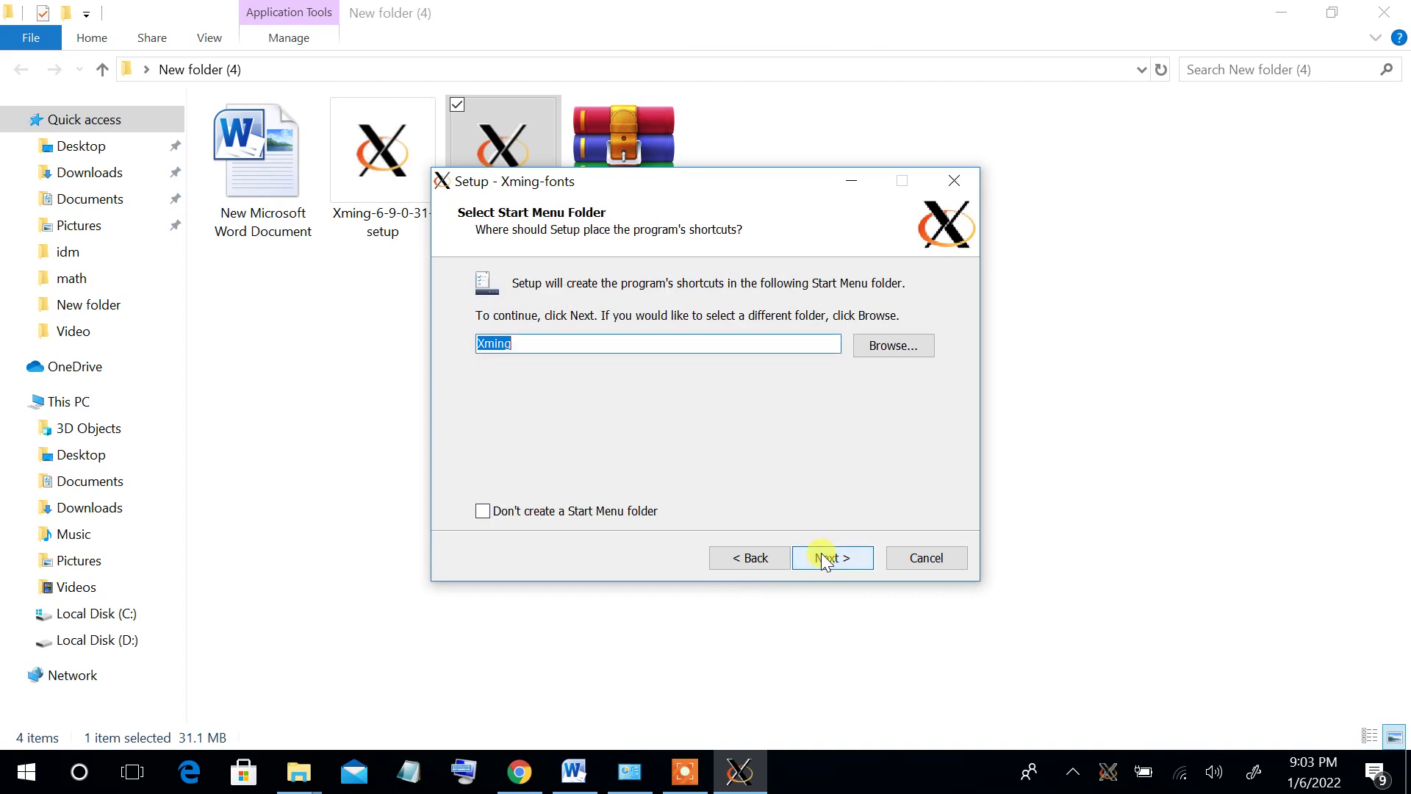
{"action": "left_click", "coordinate": [825, 561]}
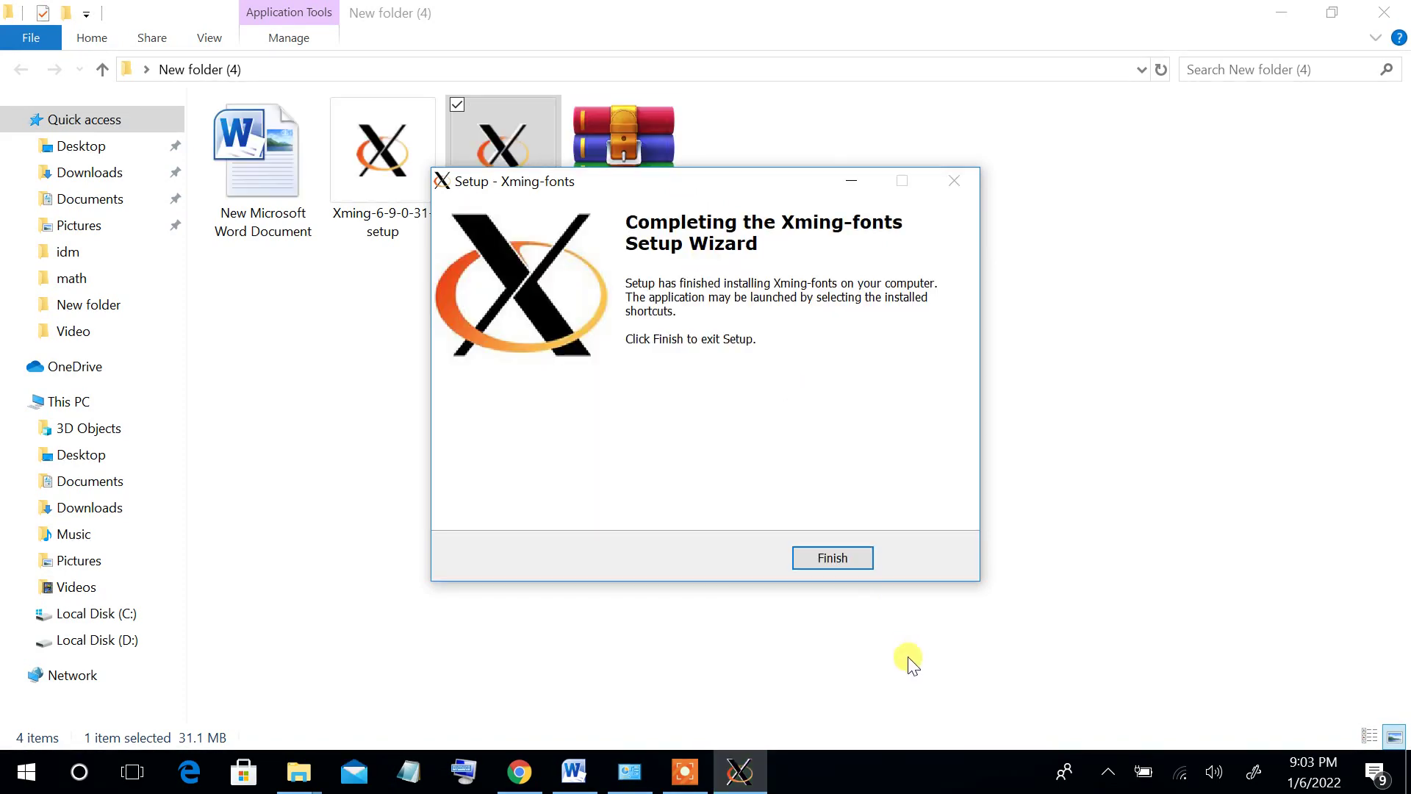
{"action": "left_click", "coordinate": [815, 560]}
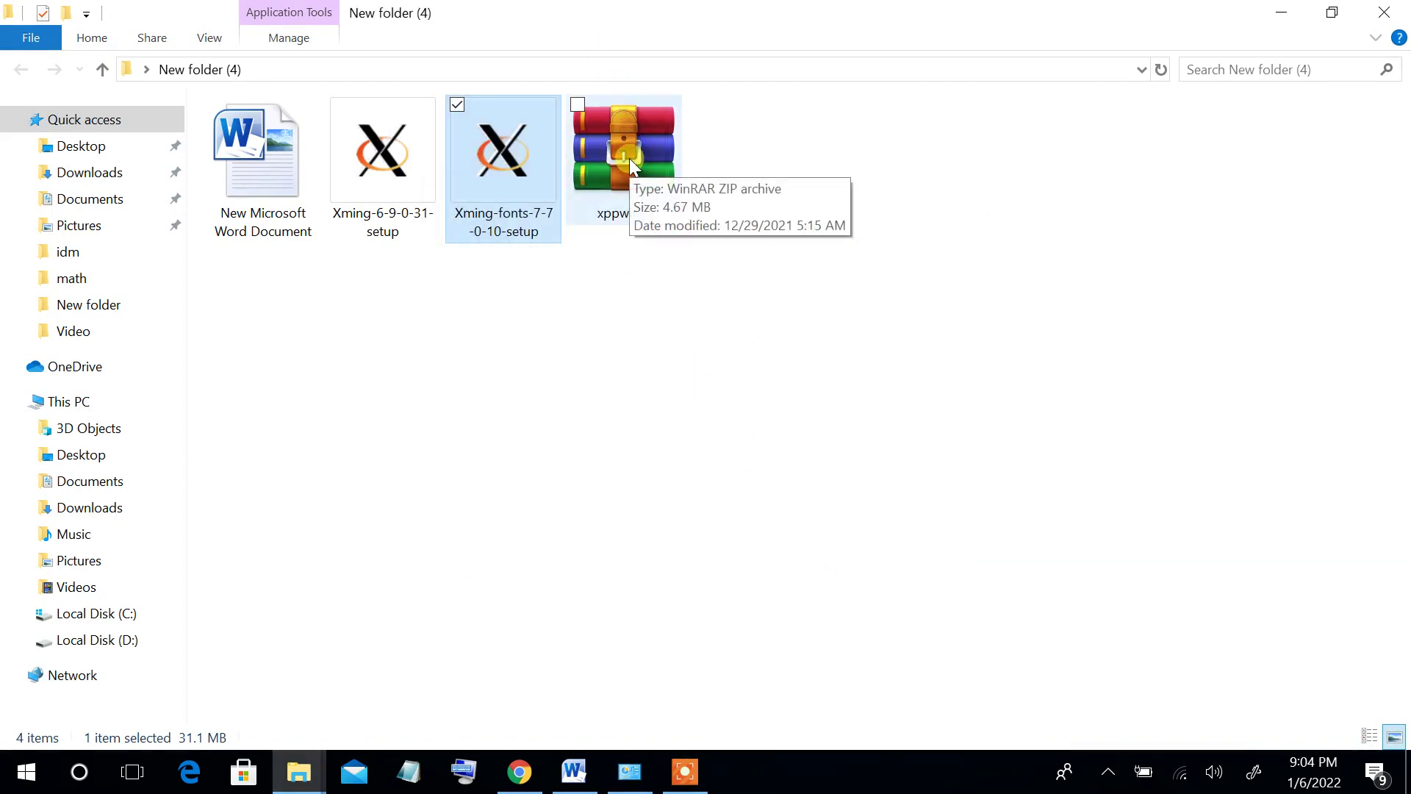
Step: Extract xppwin_2.rar with WinRAR to its default xppwin_2 destination folder
{"action": "right_click", "coordinate": [630, 157]}
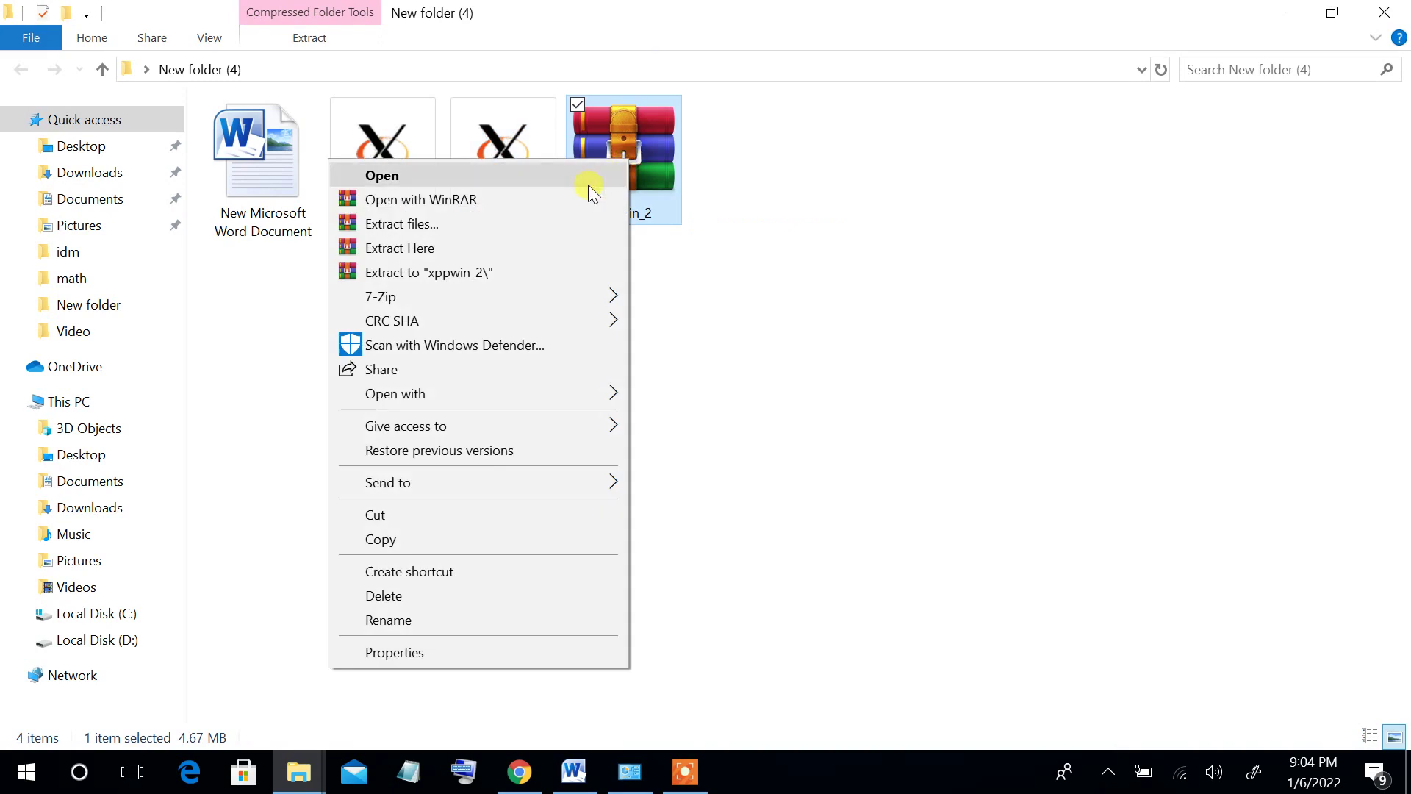
{"action": "left_click", "coordinate": [532, 235]}
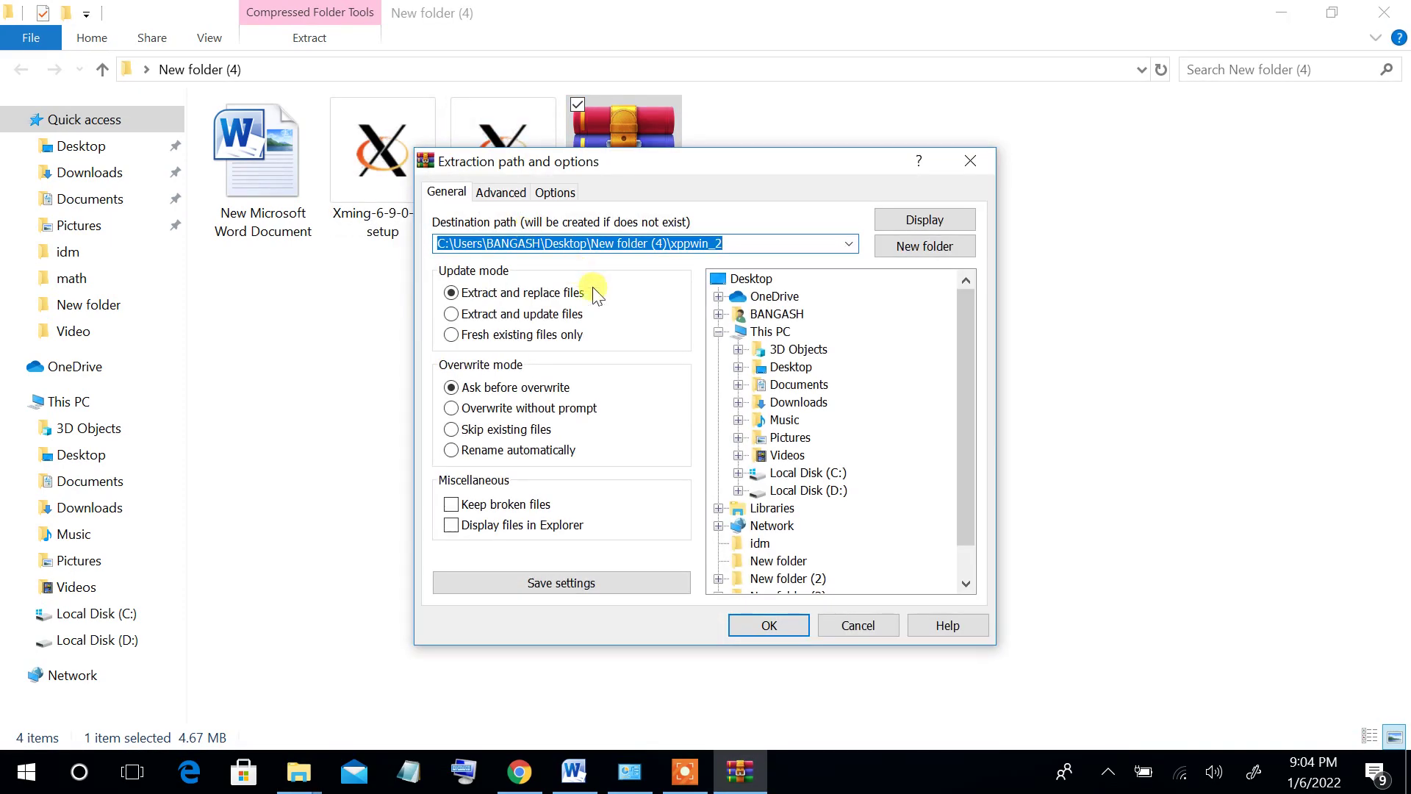
{"action": "left_click", "coordinate": [769, 625]}
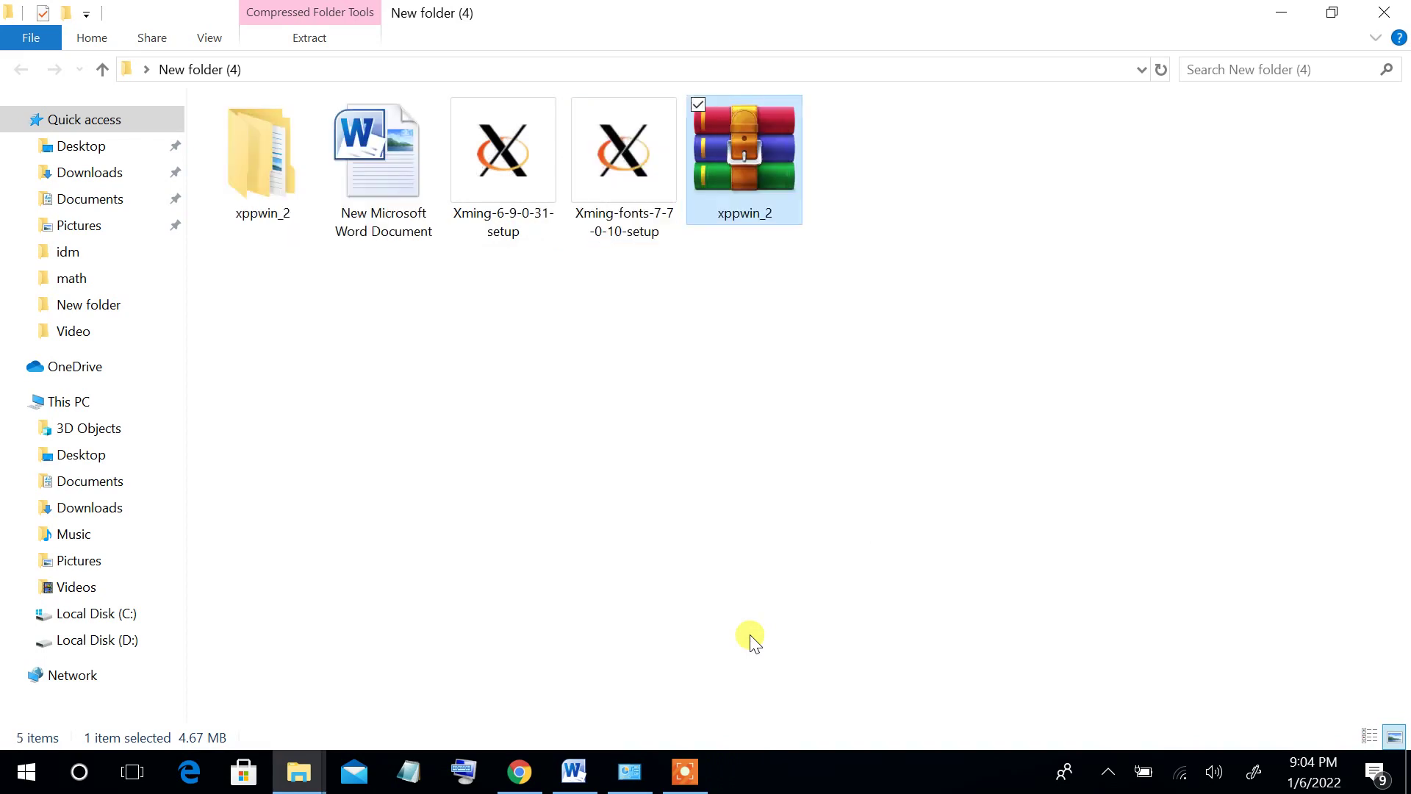
Step: Copy the xppall folder from the extracted xppwin_2 folder to the root of Local Disk (C:)
{"action": "double_click", "coordinate": [271, 160]}
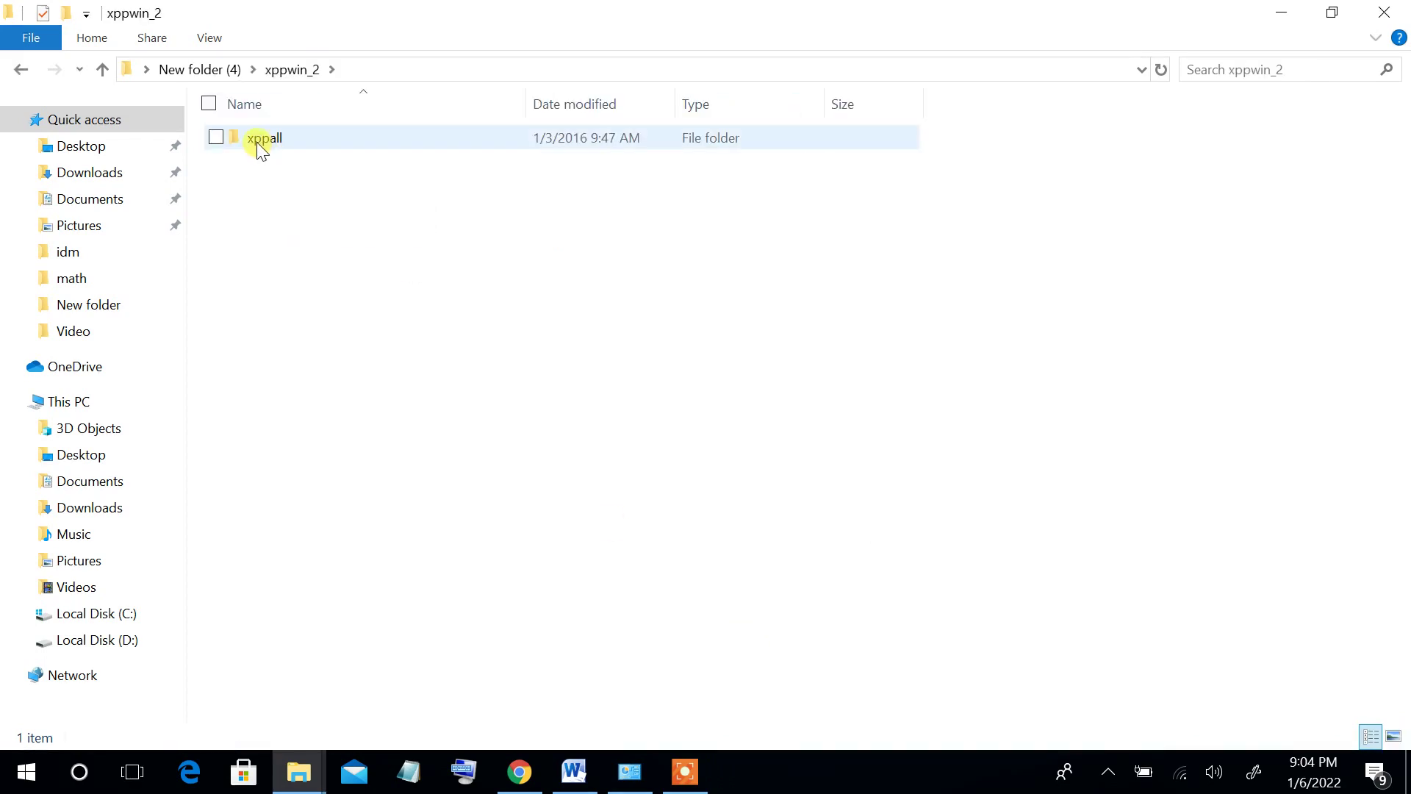
{"action": "left_click", "coordinate": [260, 150]}
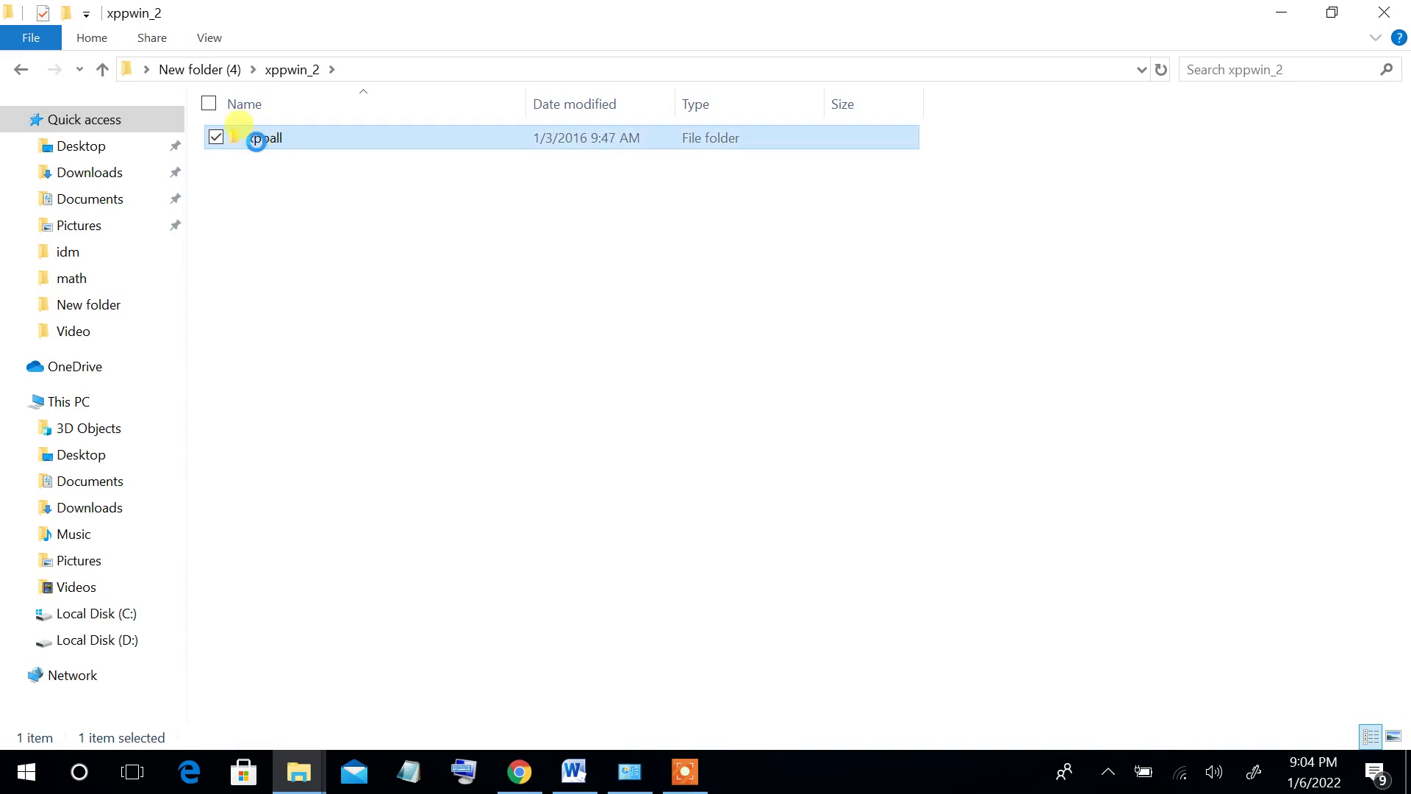
{"action": "right_click", "coordinate": [261, 150]}
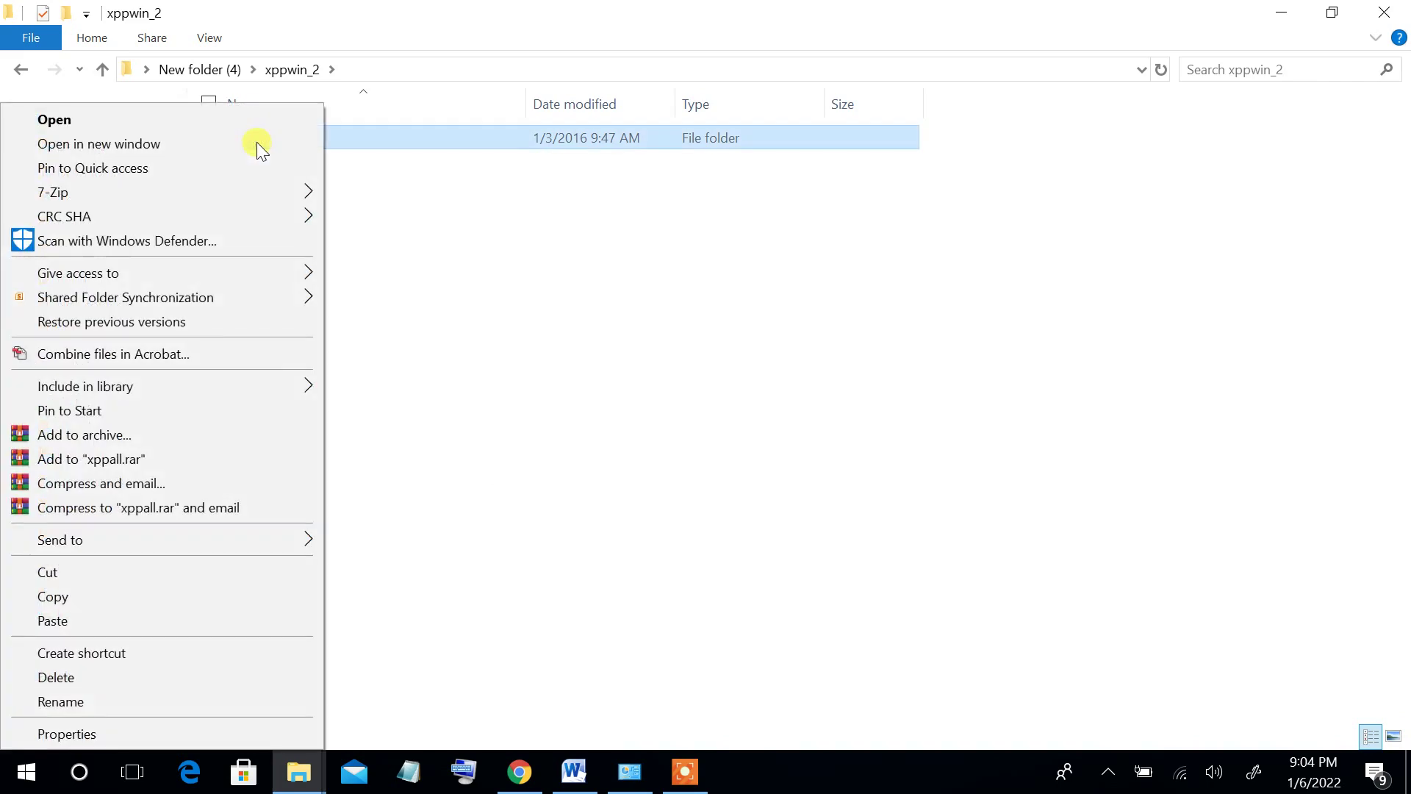
{"action": "left_click", "coordinate": [105, 589]}
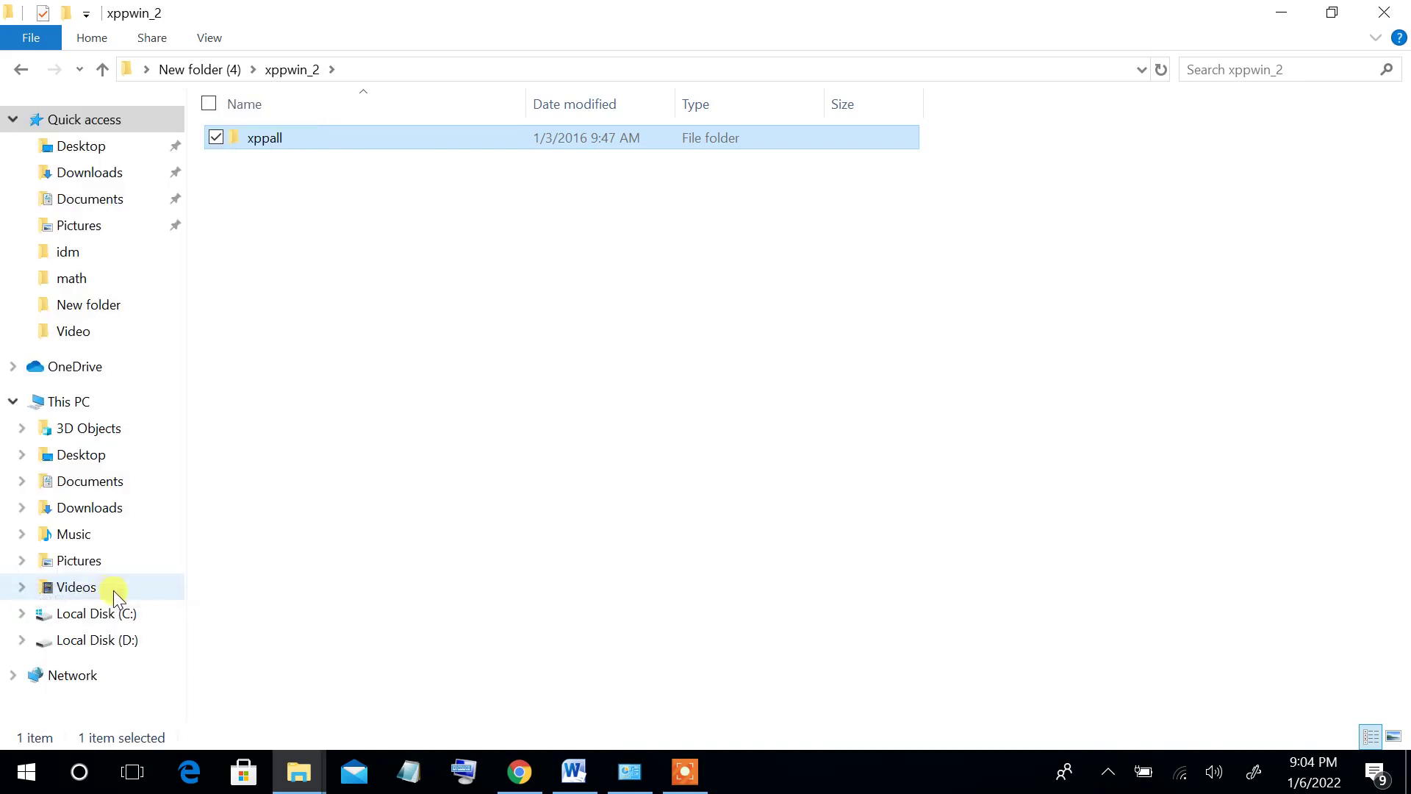
{"action": "left_click", "coordinate": [116, 614]}
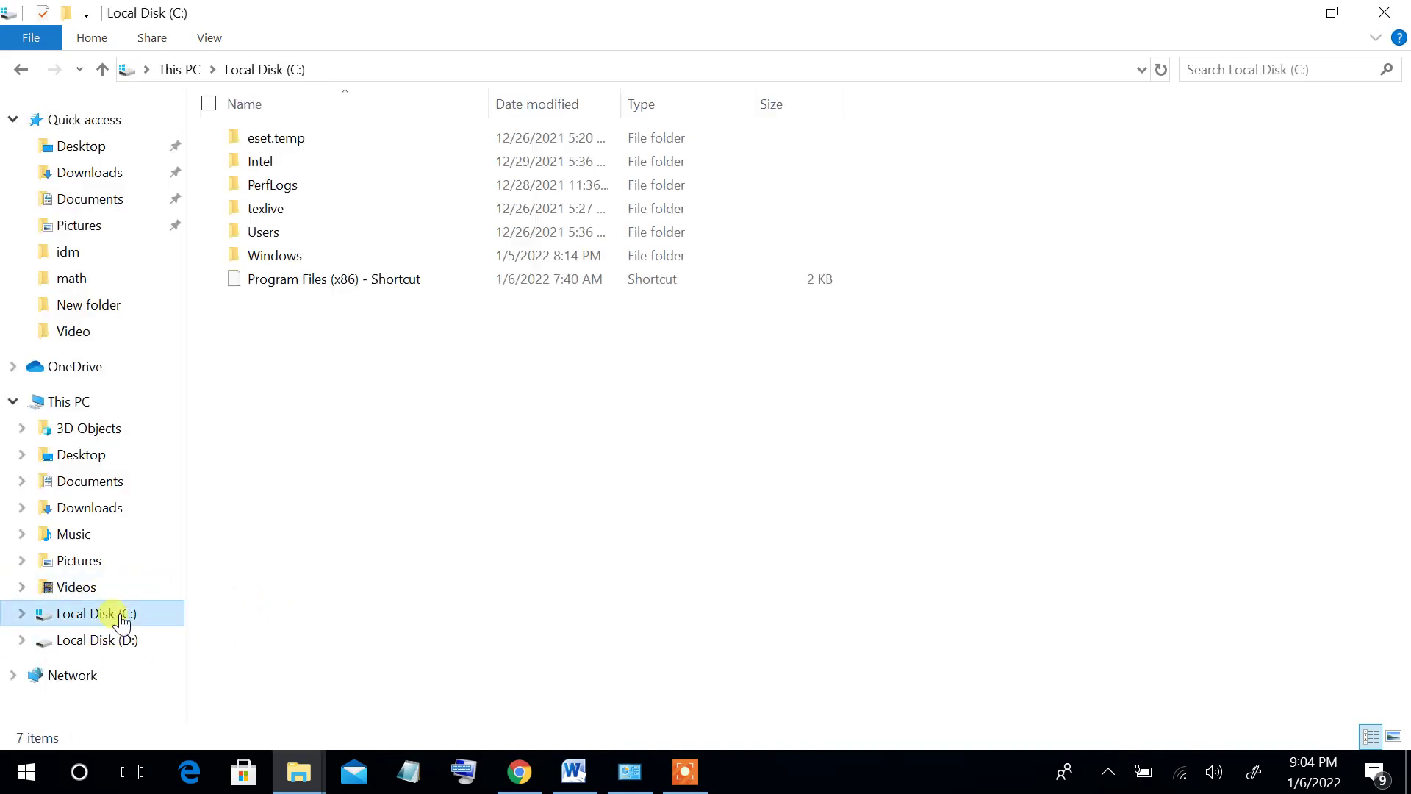
{"action": "right_click", "coordinate": [354, 397]}
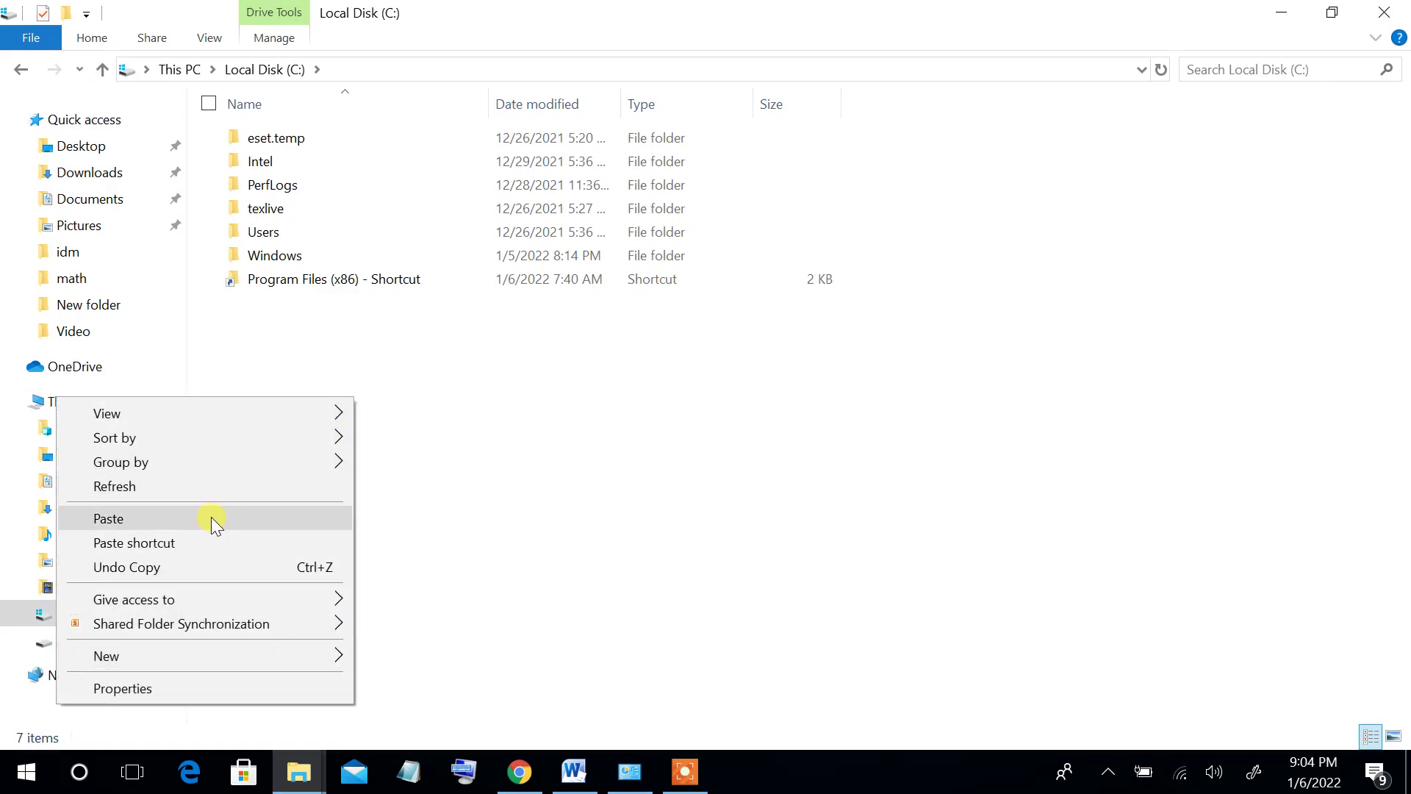
{"action": "left_click", "coordinate": [210, 517]}
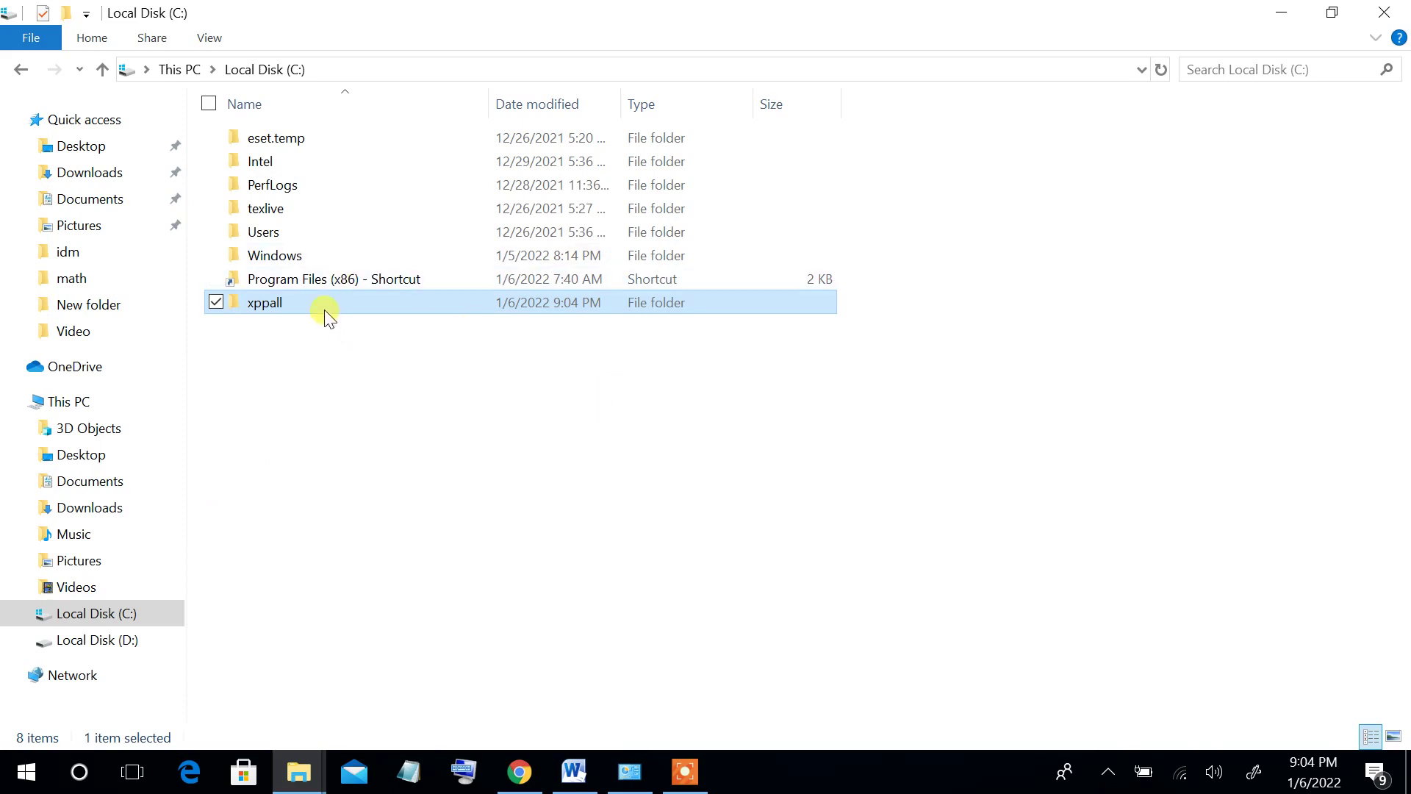
Step: In C:\xppall, bring up the context menu for xpp - Shortcut at the bottom of the list
{"action": "double_click", "coordinate": [265, 303]}
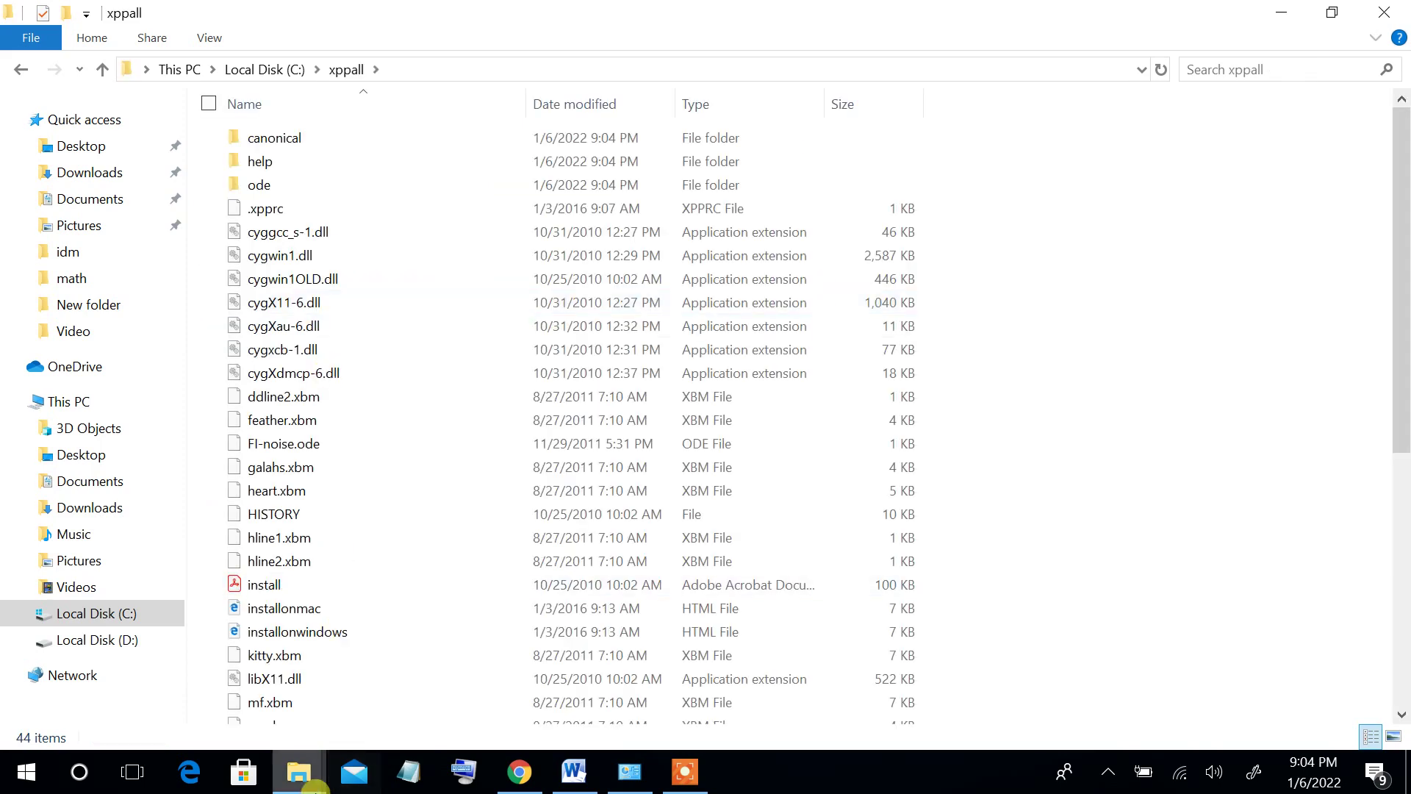
{"action": "left_click", "coordinate": [1404, 698]}
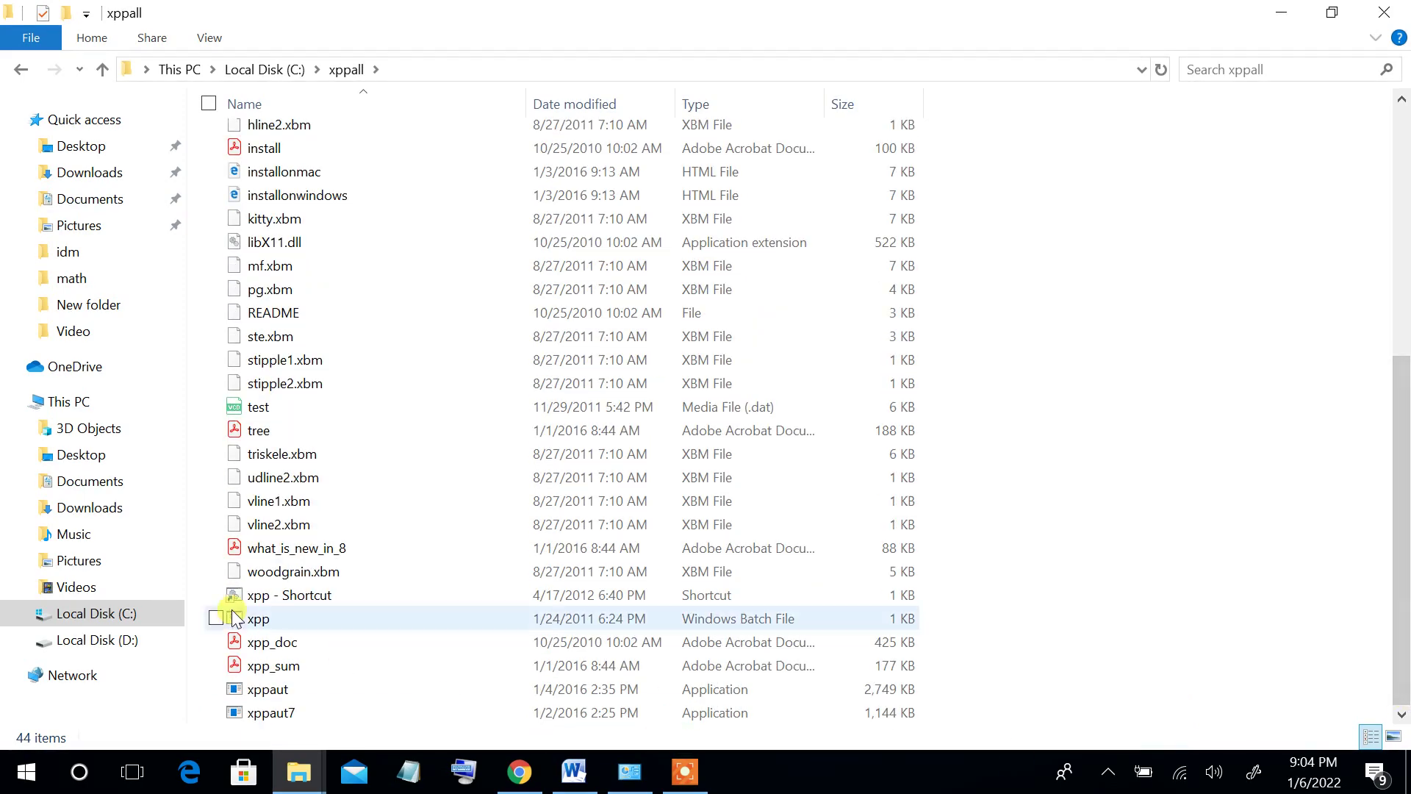
{"action": "right_click", "coordinate": [263, 597]}
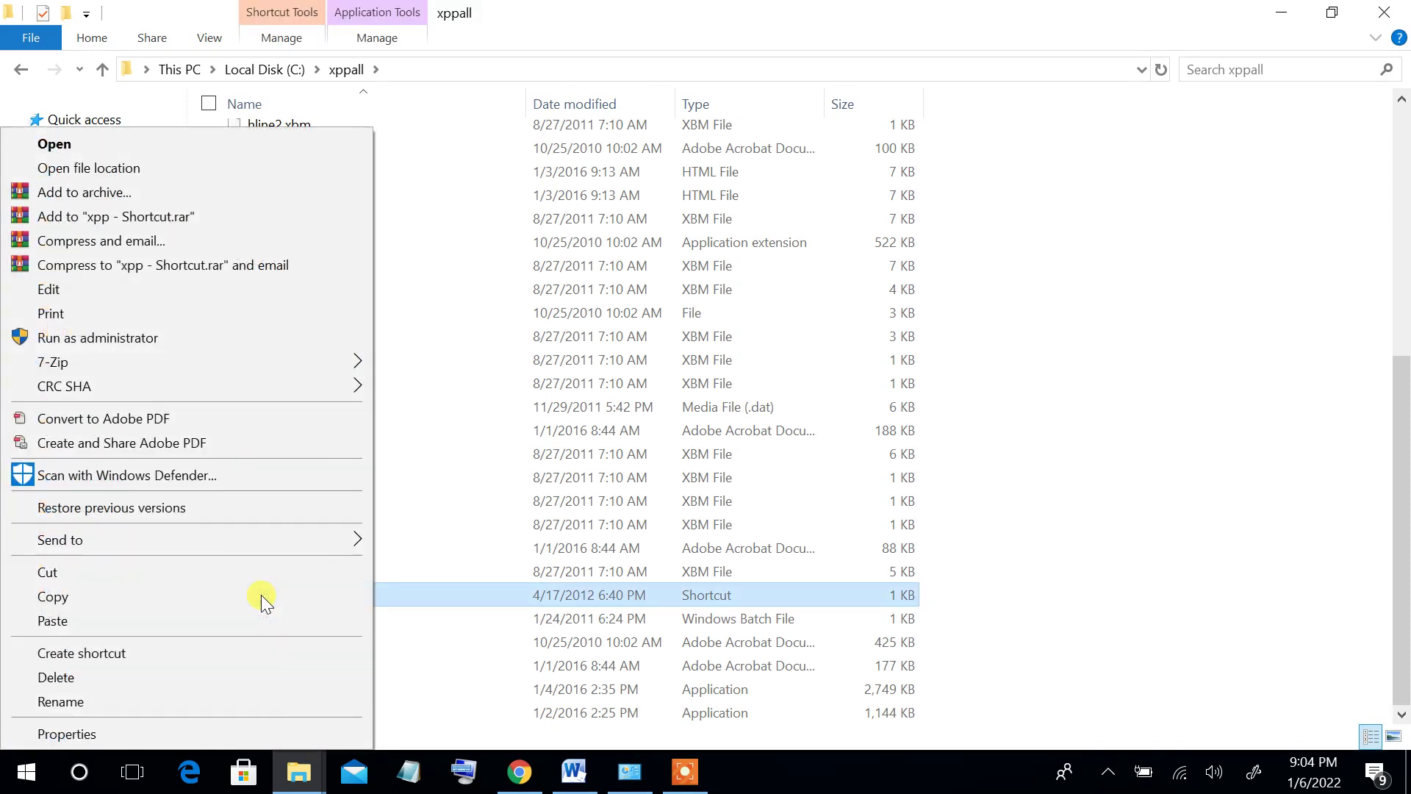
{"action": "mouse_move", "coordinate": [182, 539]}
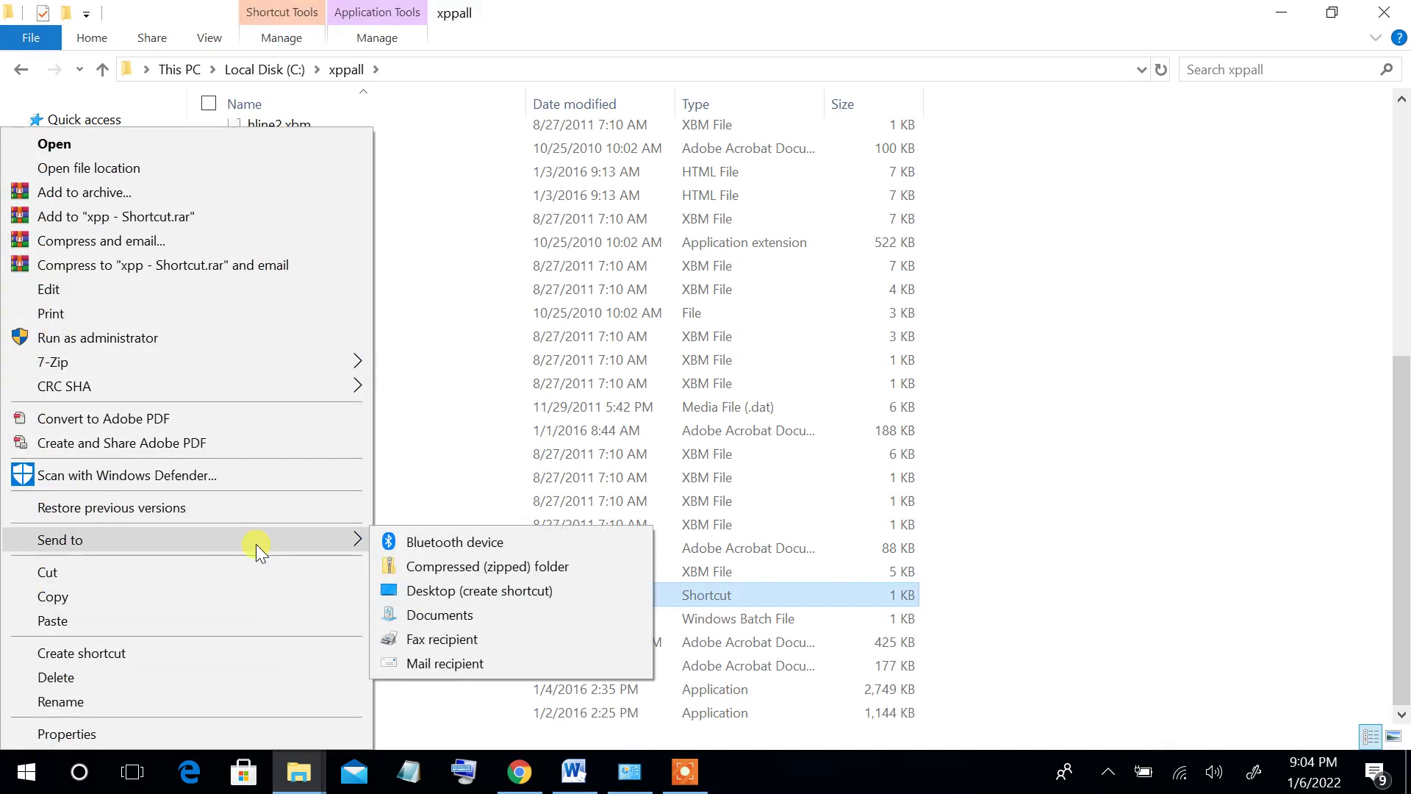
Step: Send xpp - Shortcut to the desktop and delete the duplicate xpp - Shortcut (2)
{"action": "left_click", "coordinate": [468, 592]}
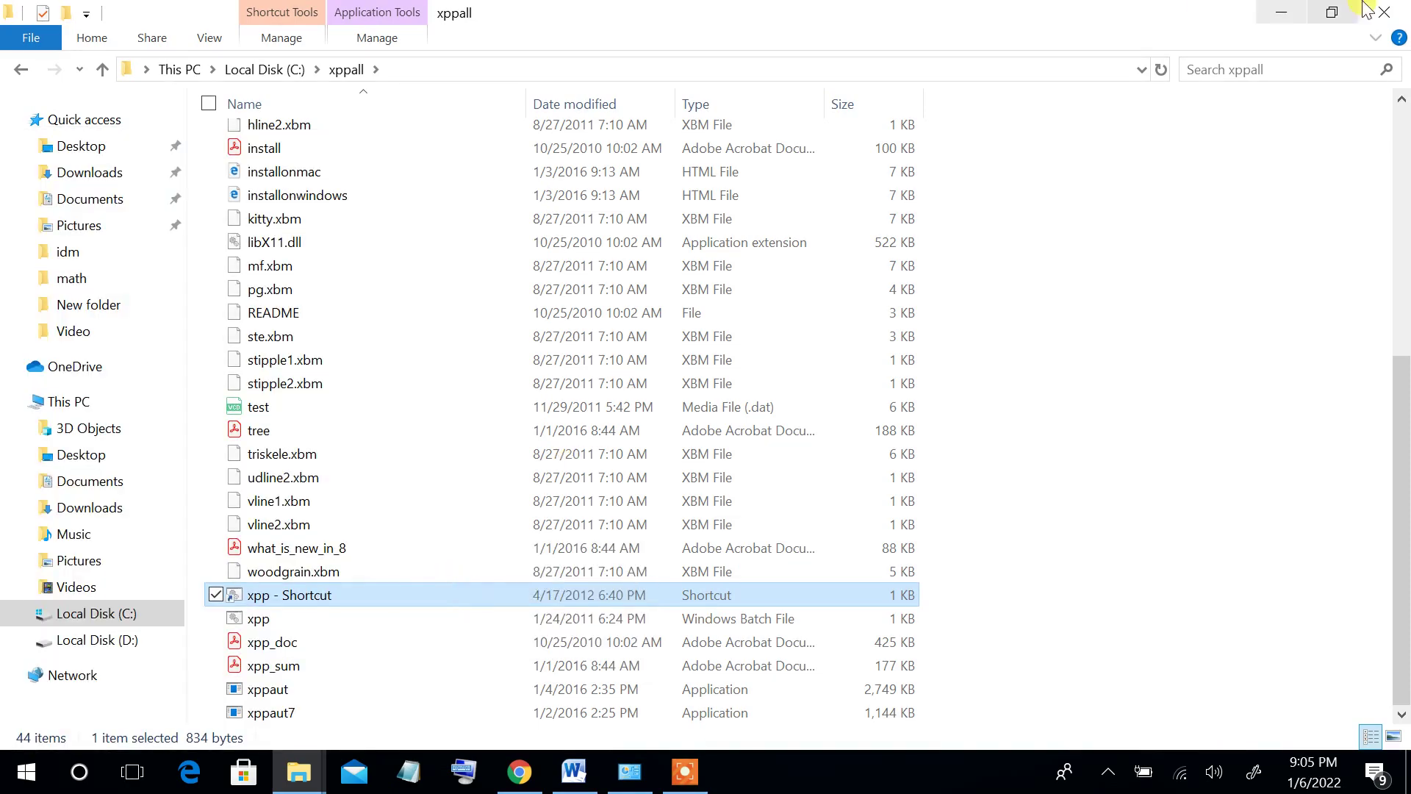
{"action": "left_click", "coordinate": [1304, 11]}
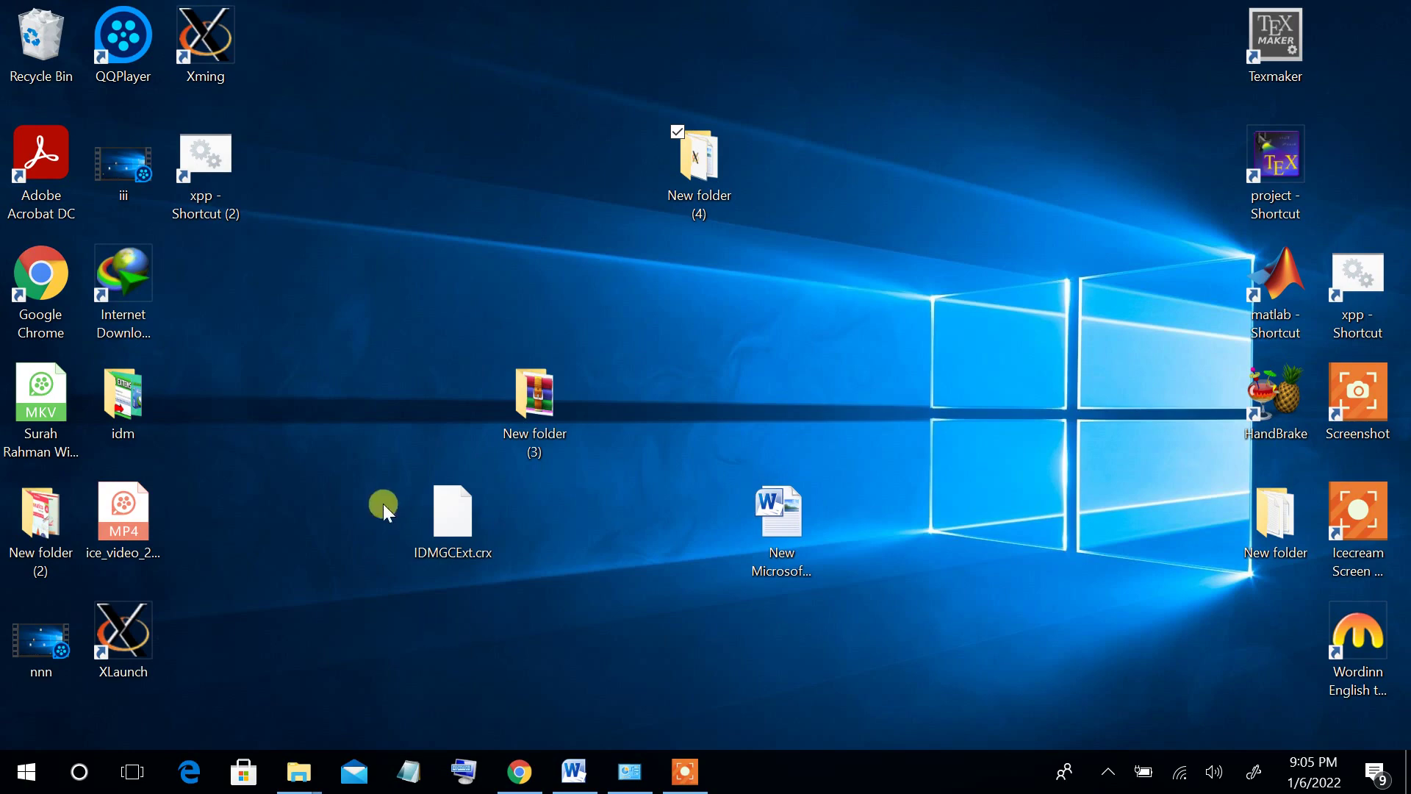
{"action": "left_click", "coordinate": [207, 167]}
{"action": "key", "text": "Delete"}
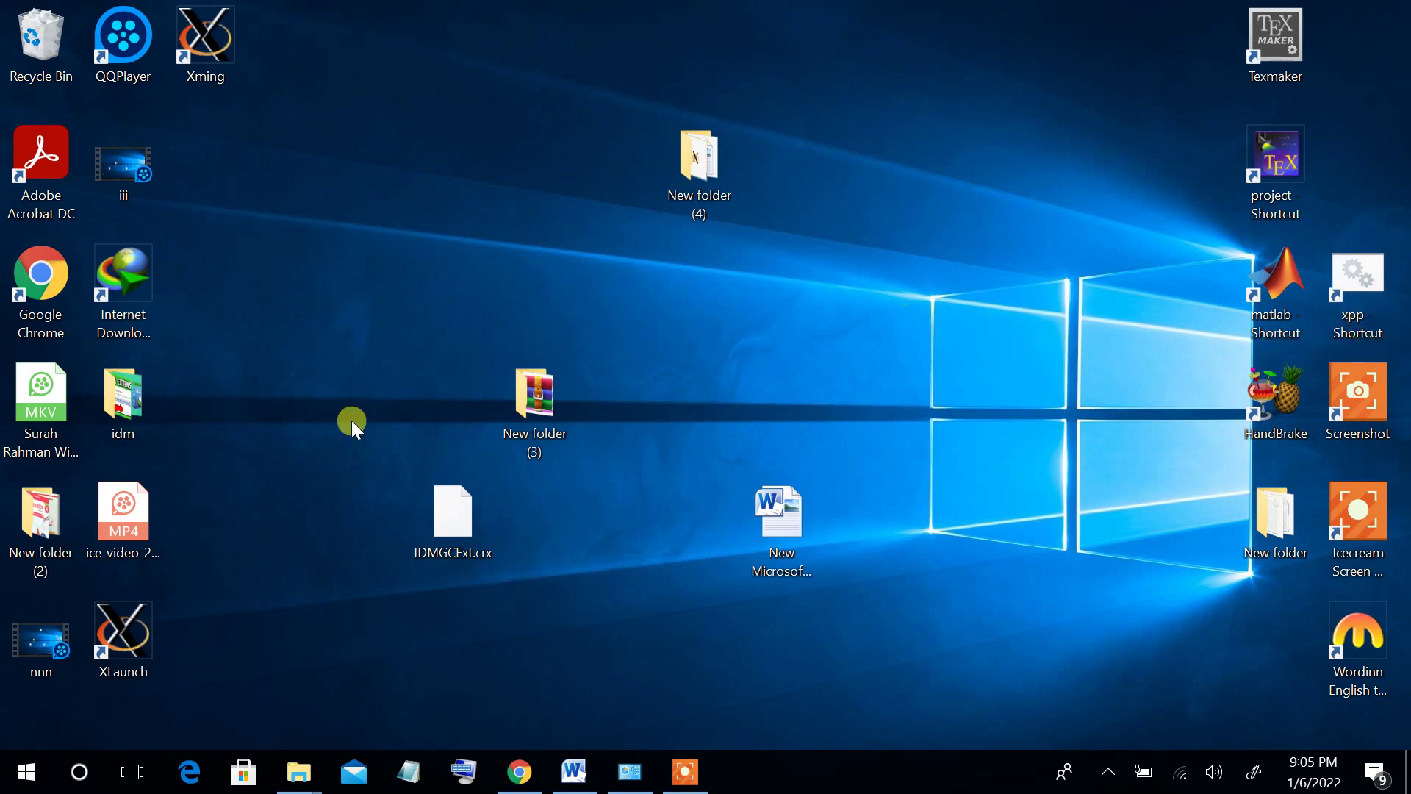
Step: Move the Xming and XLaunch icons to the top-right column beside Texmaker
{"action": "left_click", "coordinate": [213, 50]}
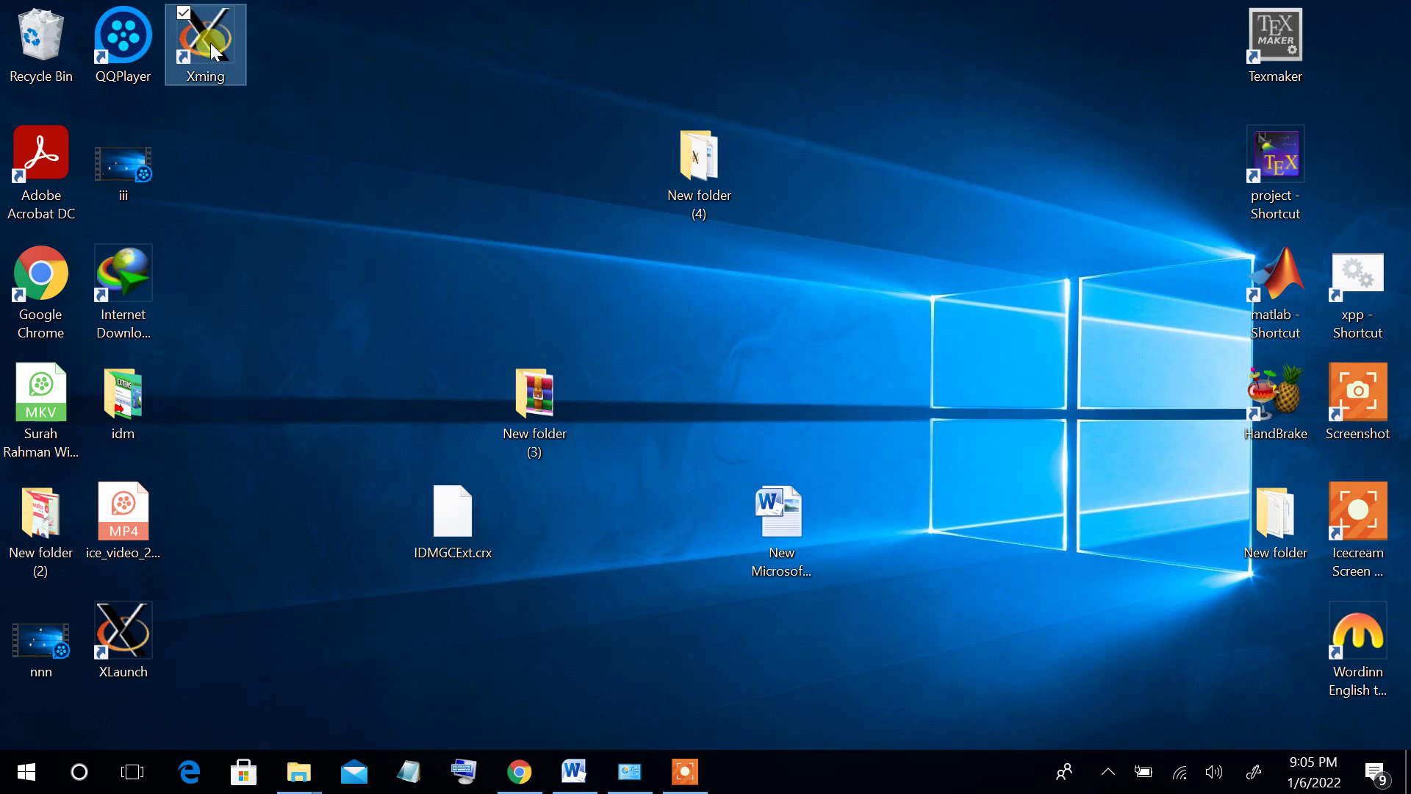
{"action": "left_click_drag", "start_coordinate": [212, 49], "coordinate": [1012, 46]}
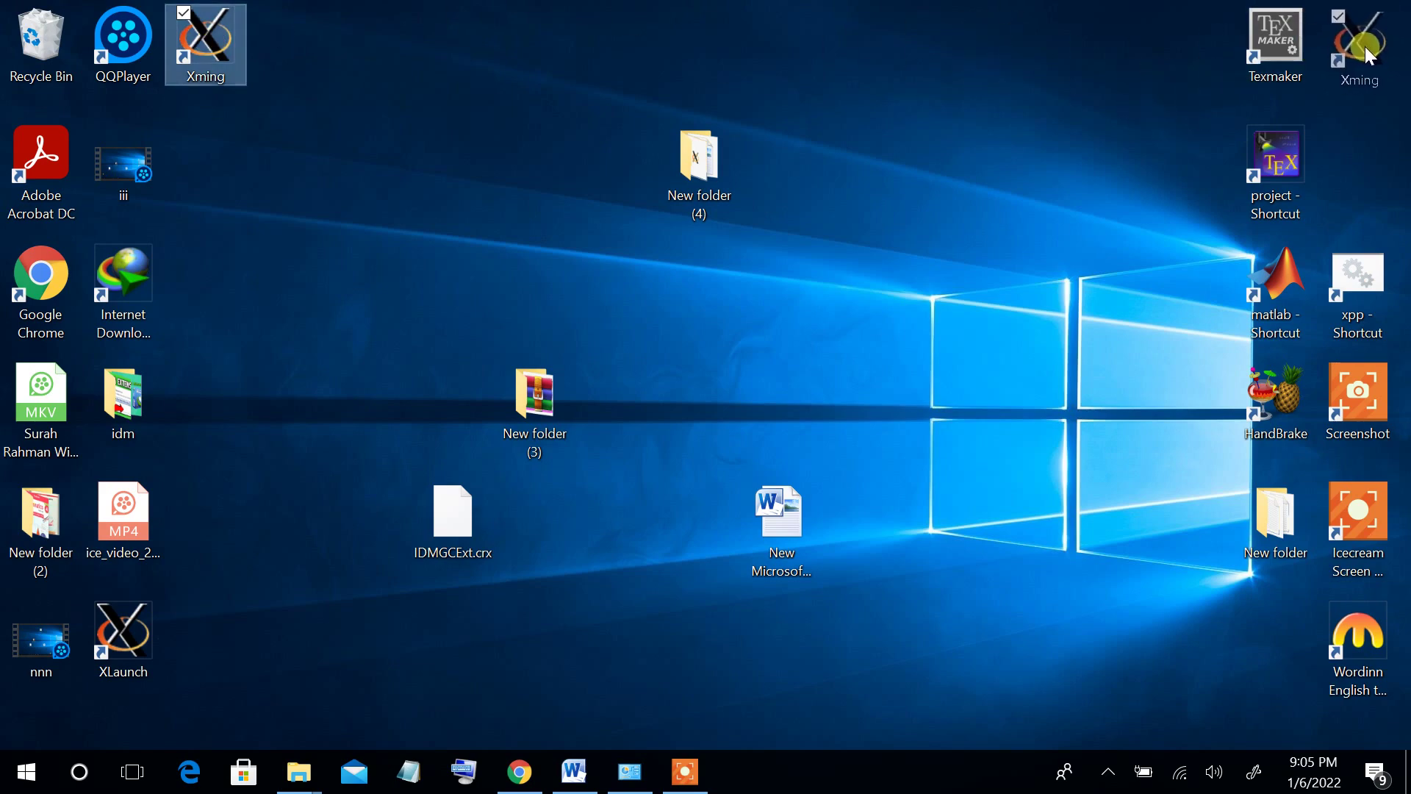
{"action": "left_click_drag", "start_coordinate": [1330, 10], "coordinate": [1357, 51]}
{"action": "mouse_move", "coordinate": [126, 665]}
{"action": "left_mouse_down"}
{"action": "mouse_move", "coordinate": [1398, 124]}
{"action": "mouse_move", "coordinate": [1314, 187]}
{"action": "mouse_move", "coordinate": [1340, 177]}
{"action": "left_mouse_up"}
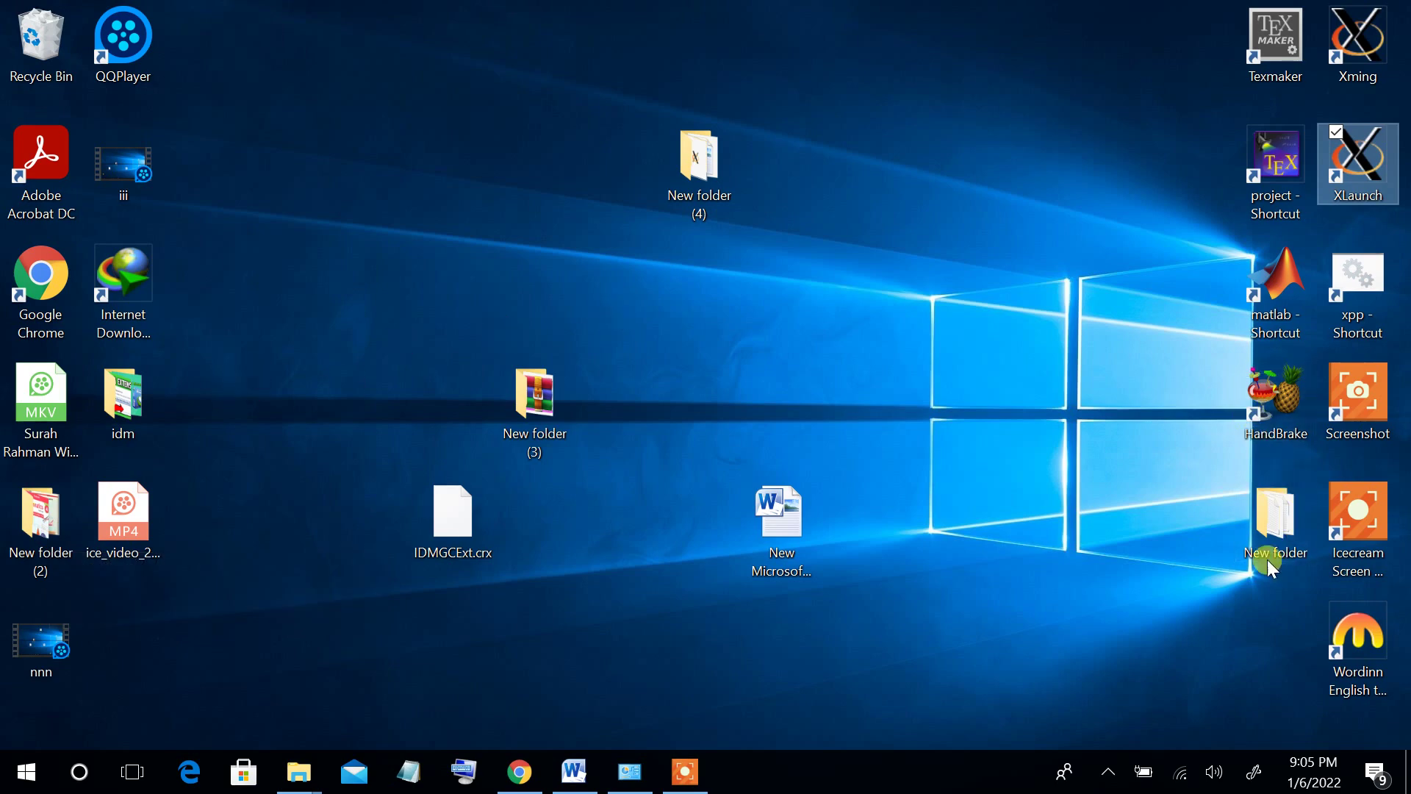
Step: Review khan.ode's Lorenz equations in Notepad, then drag it onto the xpp shortcut to load it
{"action": "double_click", "coordinate": [1276, 518]}
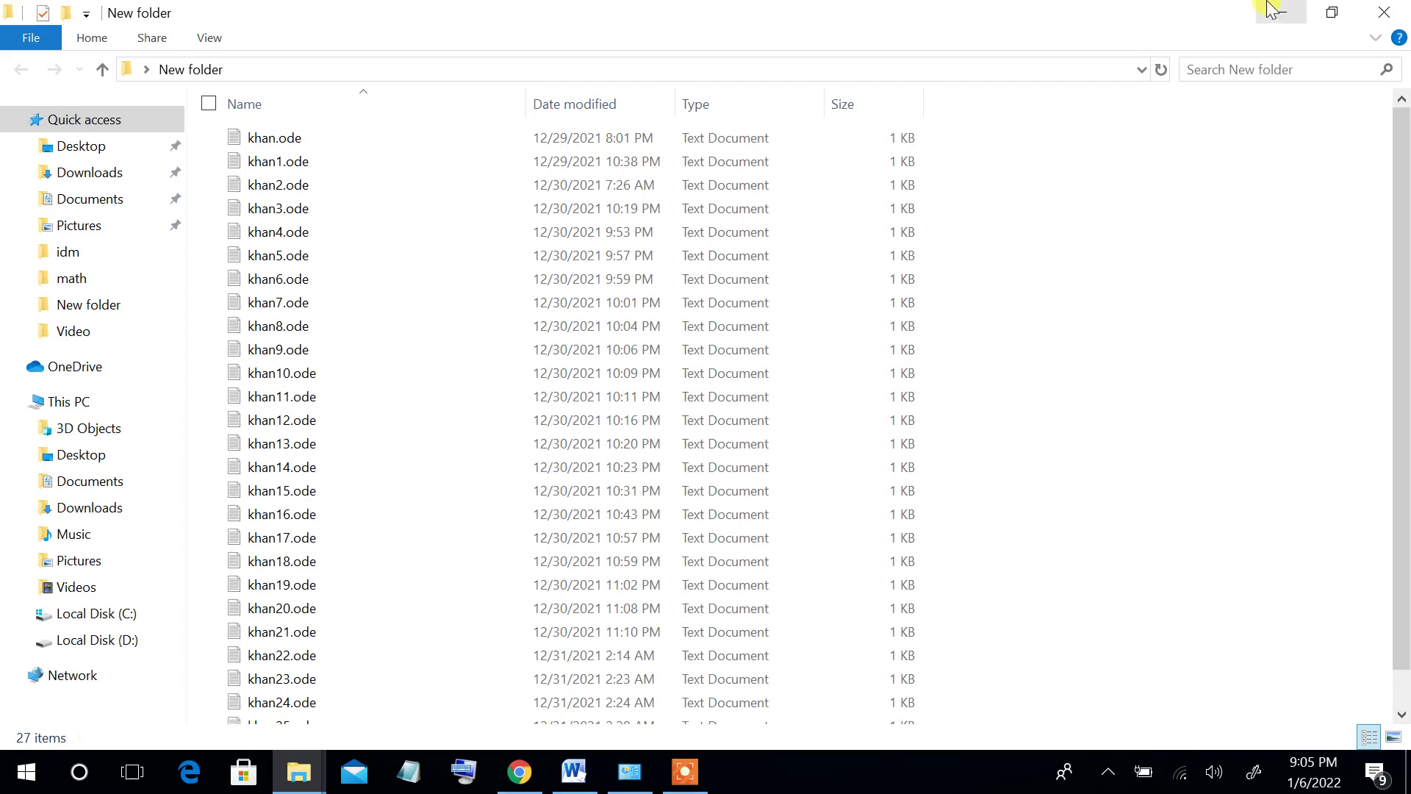
{"action": "left_click", "coordinate": [1332, 12]}
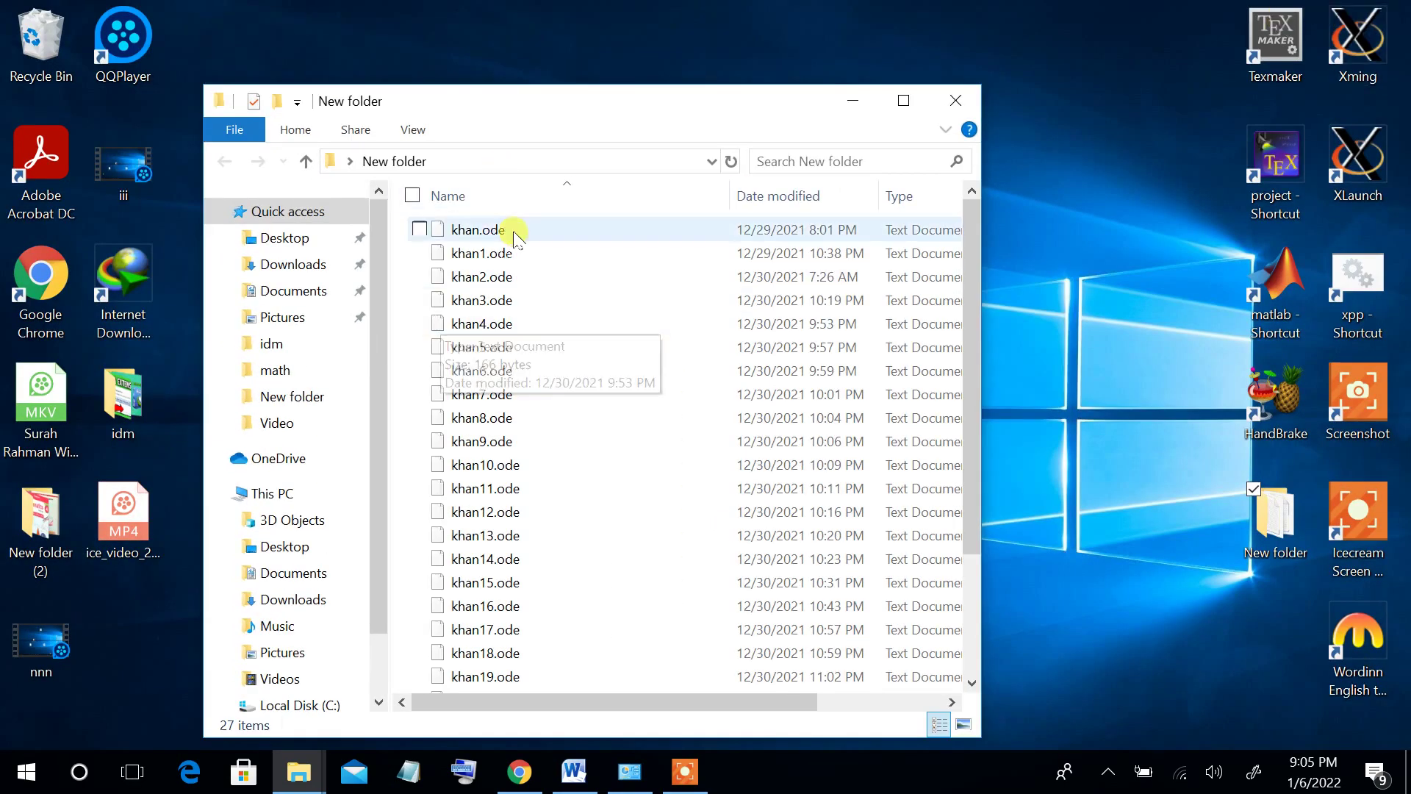
{"action": "double_click", "coordinate": [485, 232]}
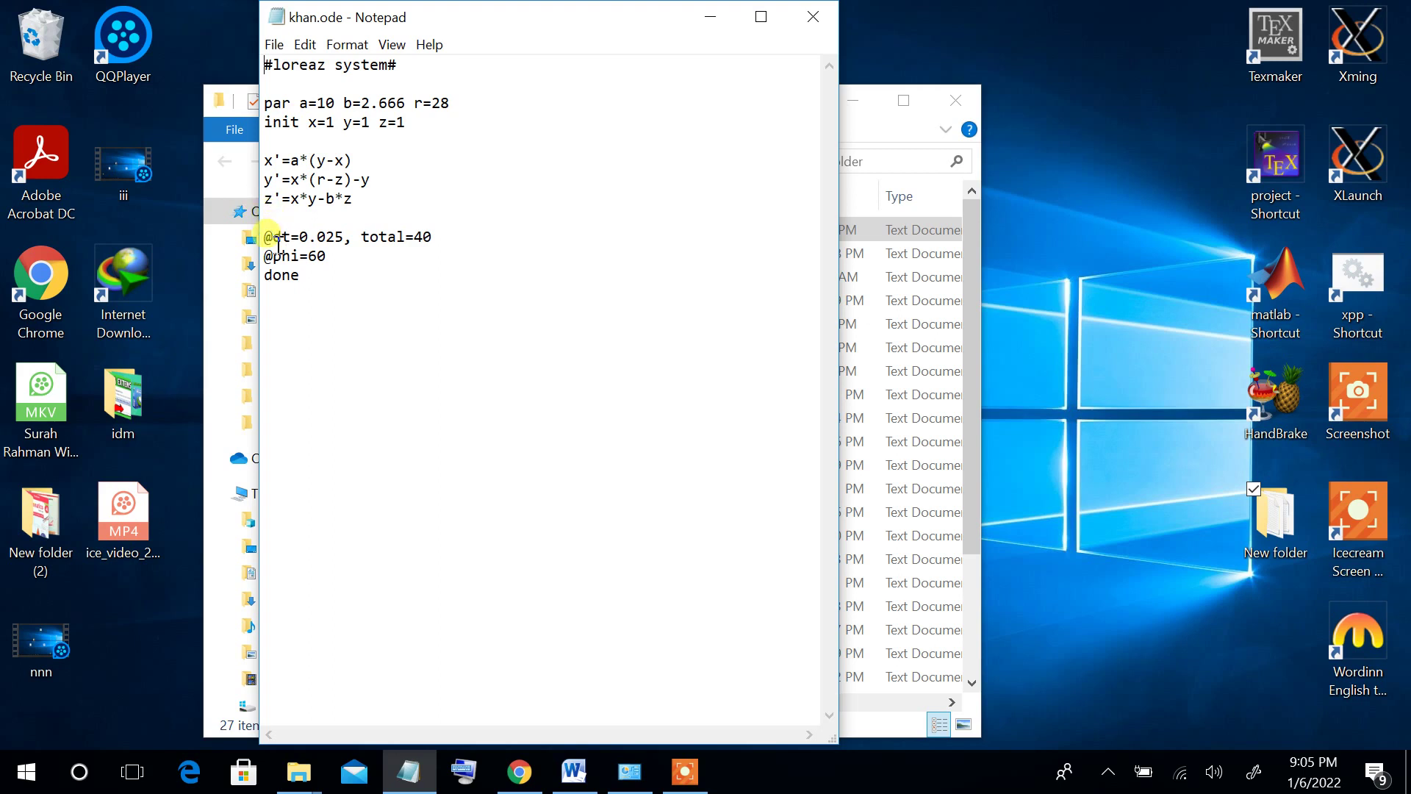
{"action": "left_click", "coordinate": [810, 19]}
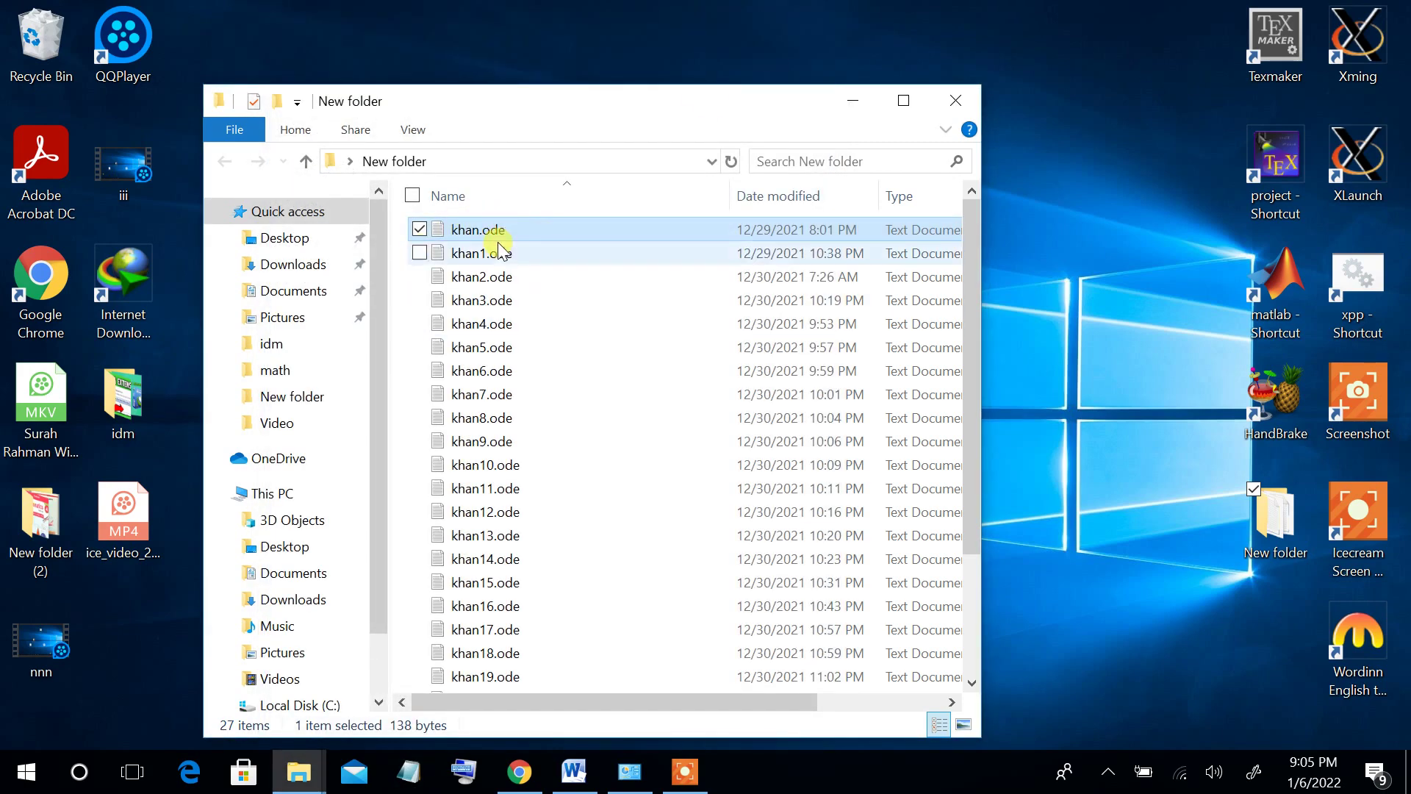
{"action": "left_click_drag", "start_coordinate": [504, 229], "coordinate": [1351, 294]}
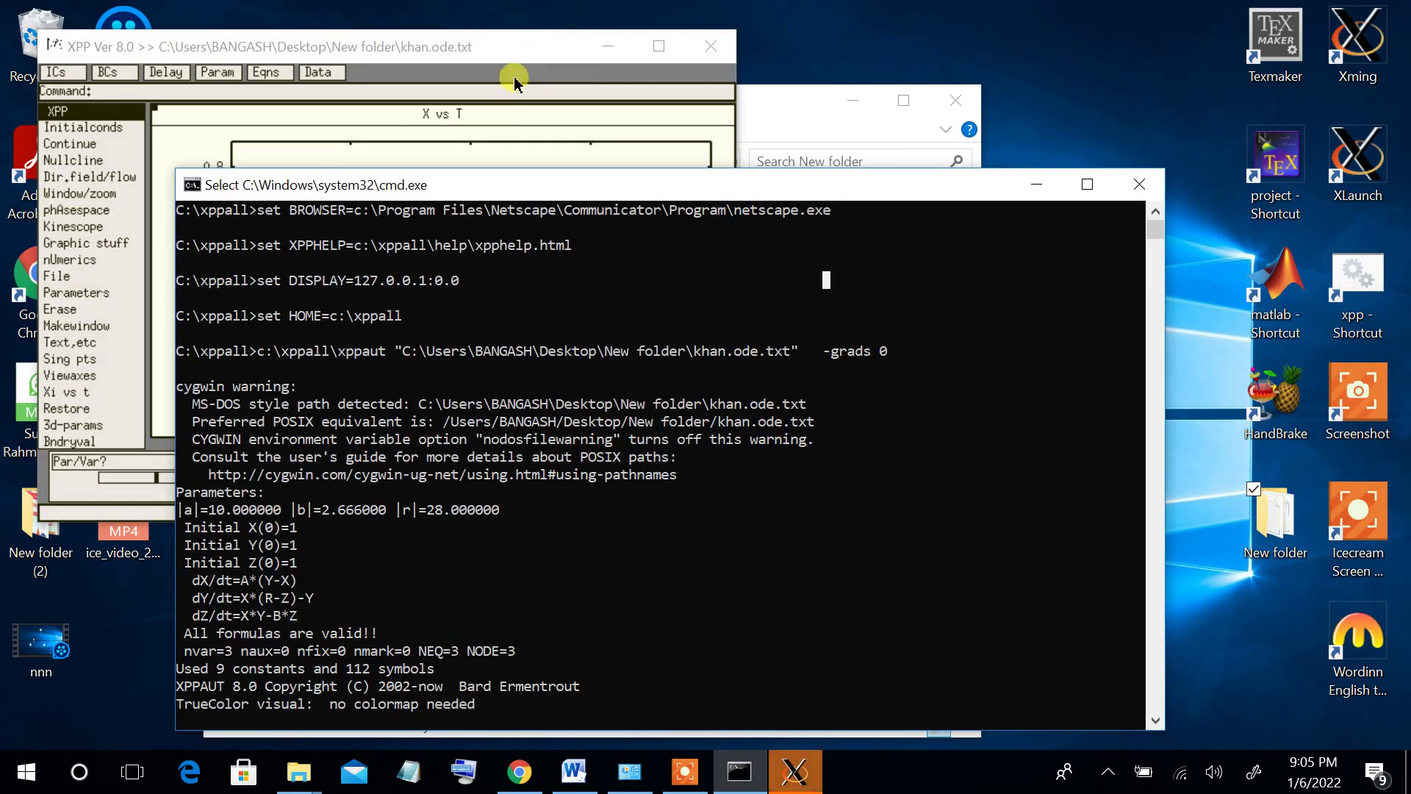
Step: Bring the XPP khan.ode window forward and use its view menu to close the X vs T plot
{"action": "left_click", "coordinate": [537, 55]}
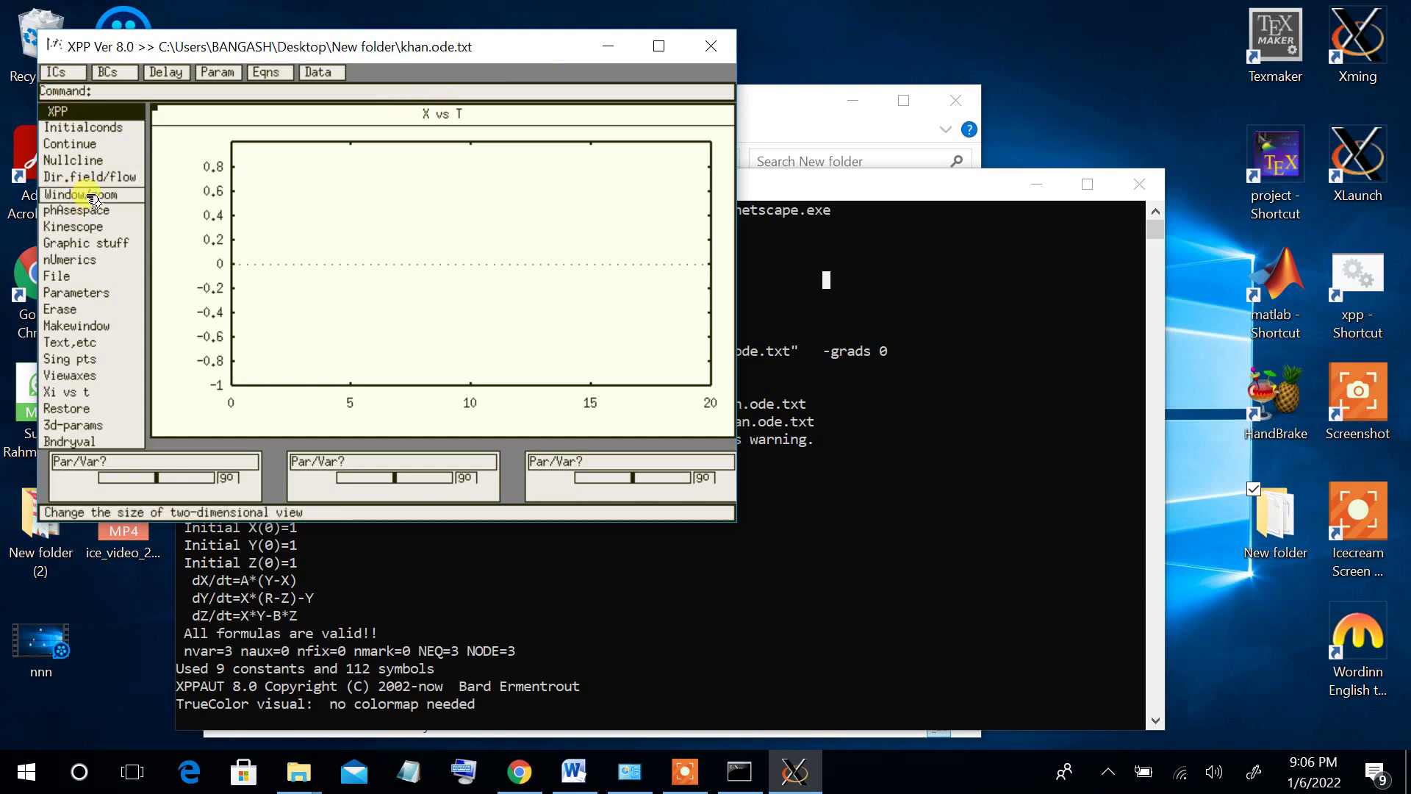
{"action": "left_click", "coordinate": [94, 198]}
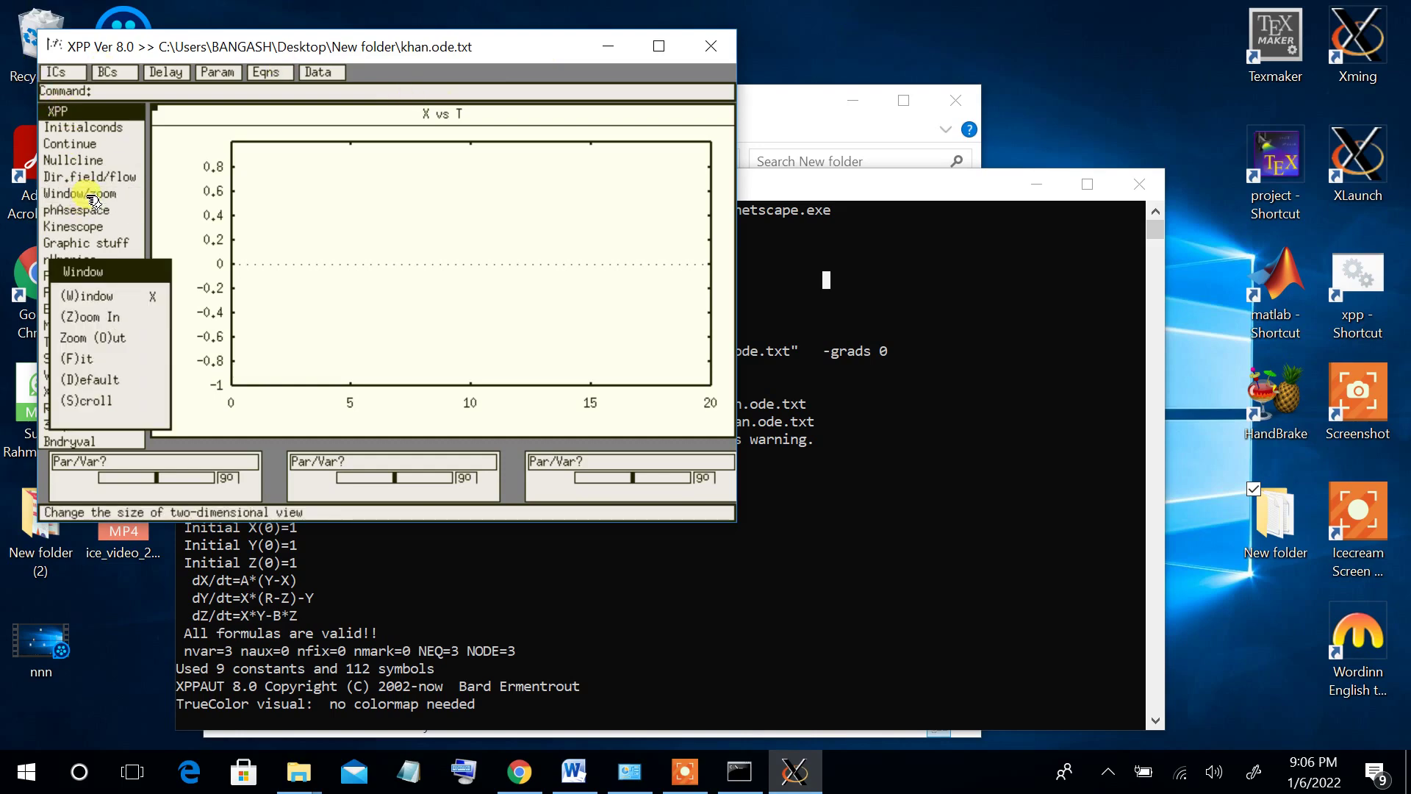
{"action": "left_click", "coordinate": [97, 364]}
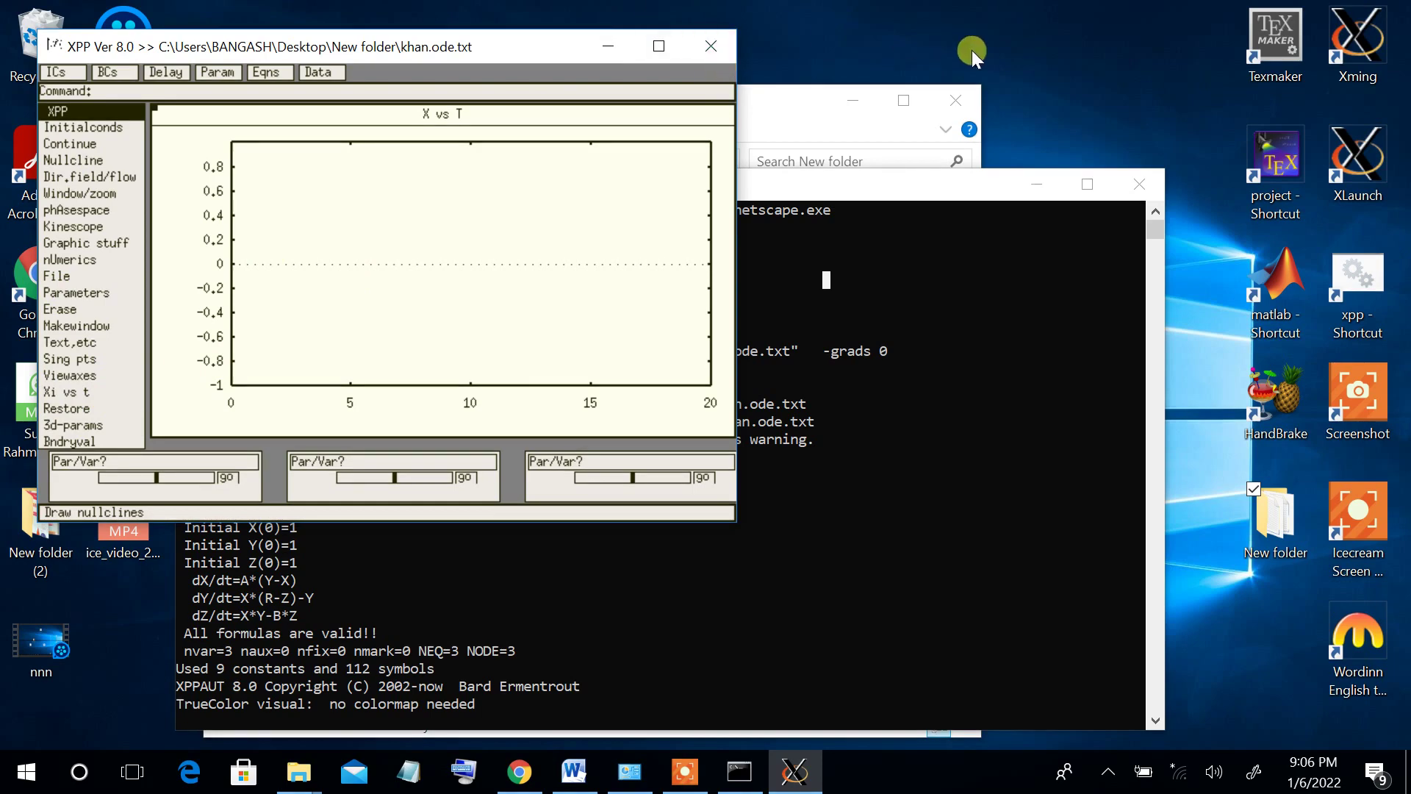
Step: Close the khan.ode session, load khan1.ode into XPPAUT, and apply a Window/zoom view setting
{"action": "left_click", "coordinate": [1143, 188]}
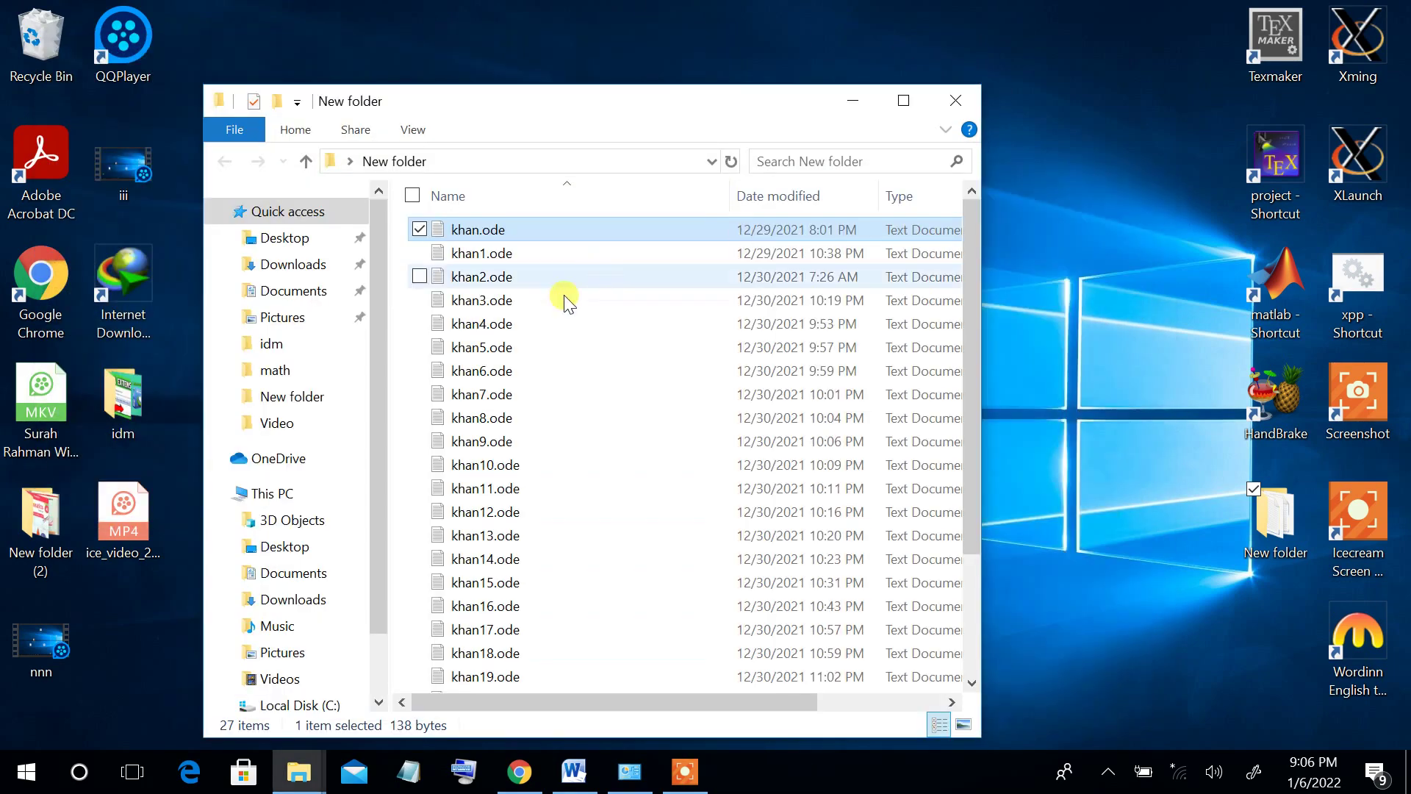
{"action": "left_click", "coordinate": [486, 257]}
{"action": "left_click_drag", "start_coordinate": [486, 257], "coordinate": [1346, 275]}
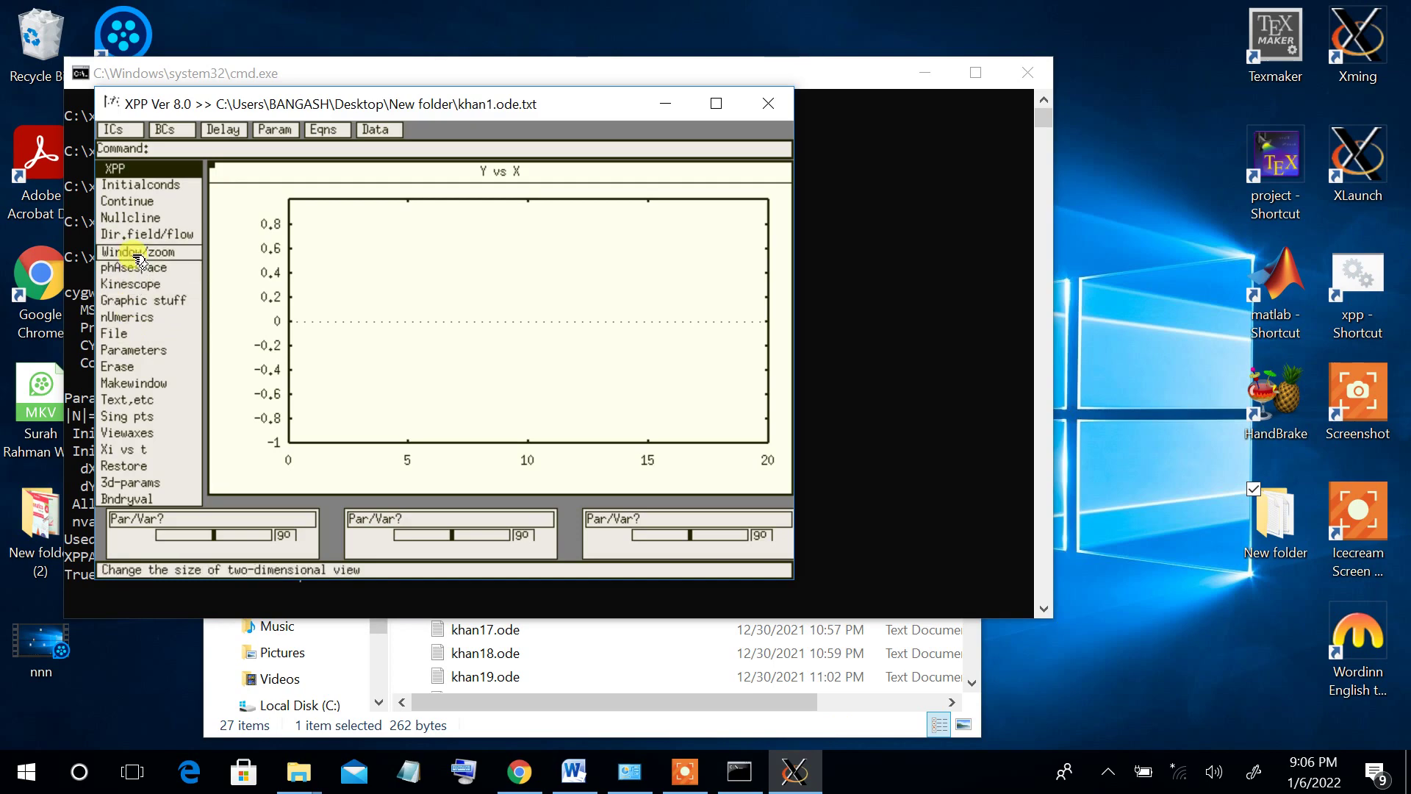
{"action": "left_click", "coordinate": [137, 258]}
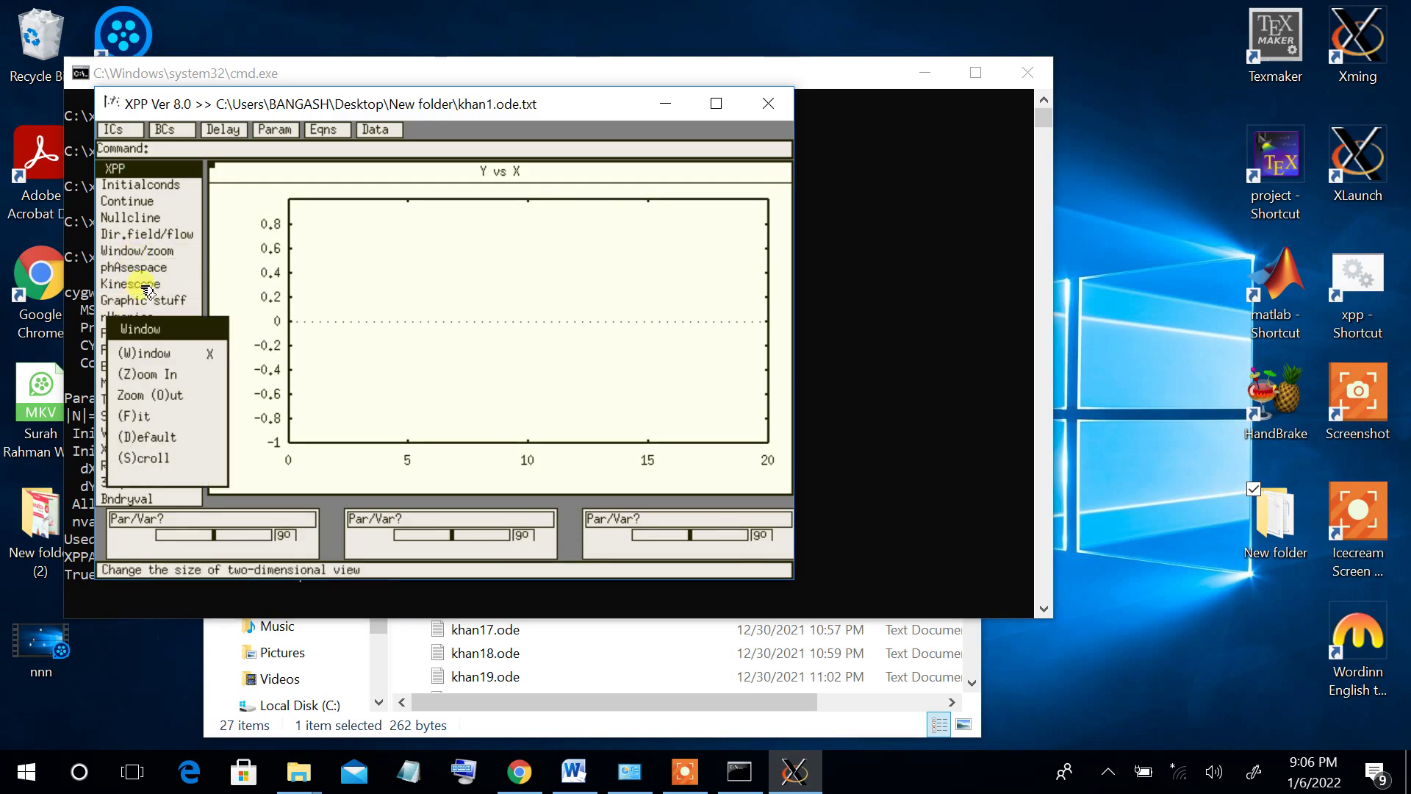
{"action": "left_click", "coordinate": [155, 431]}
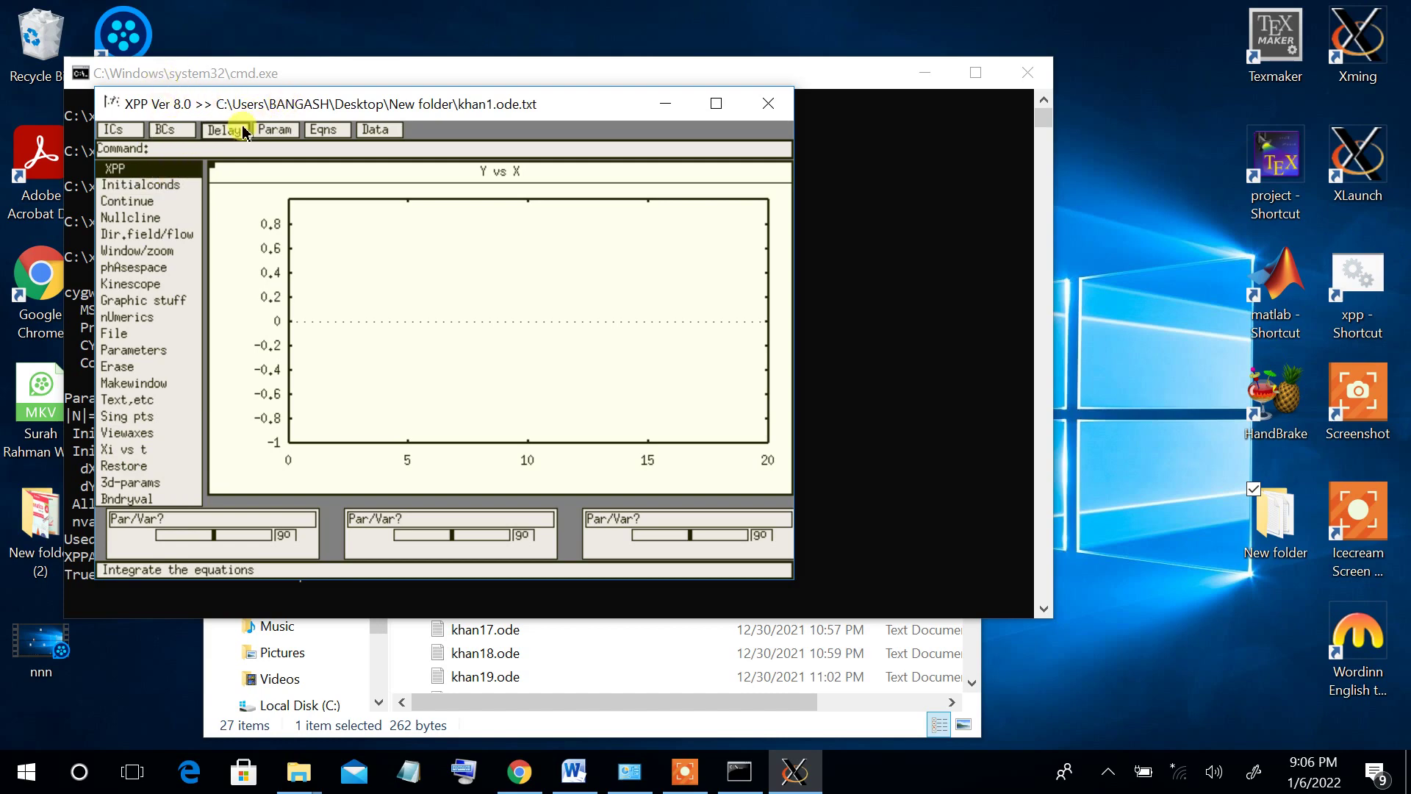
Step: Open the model Parameters window and move it lower on screen
{"action": "left_click", "coordinate": [283, 132]}
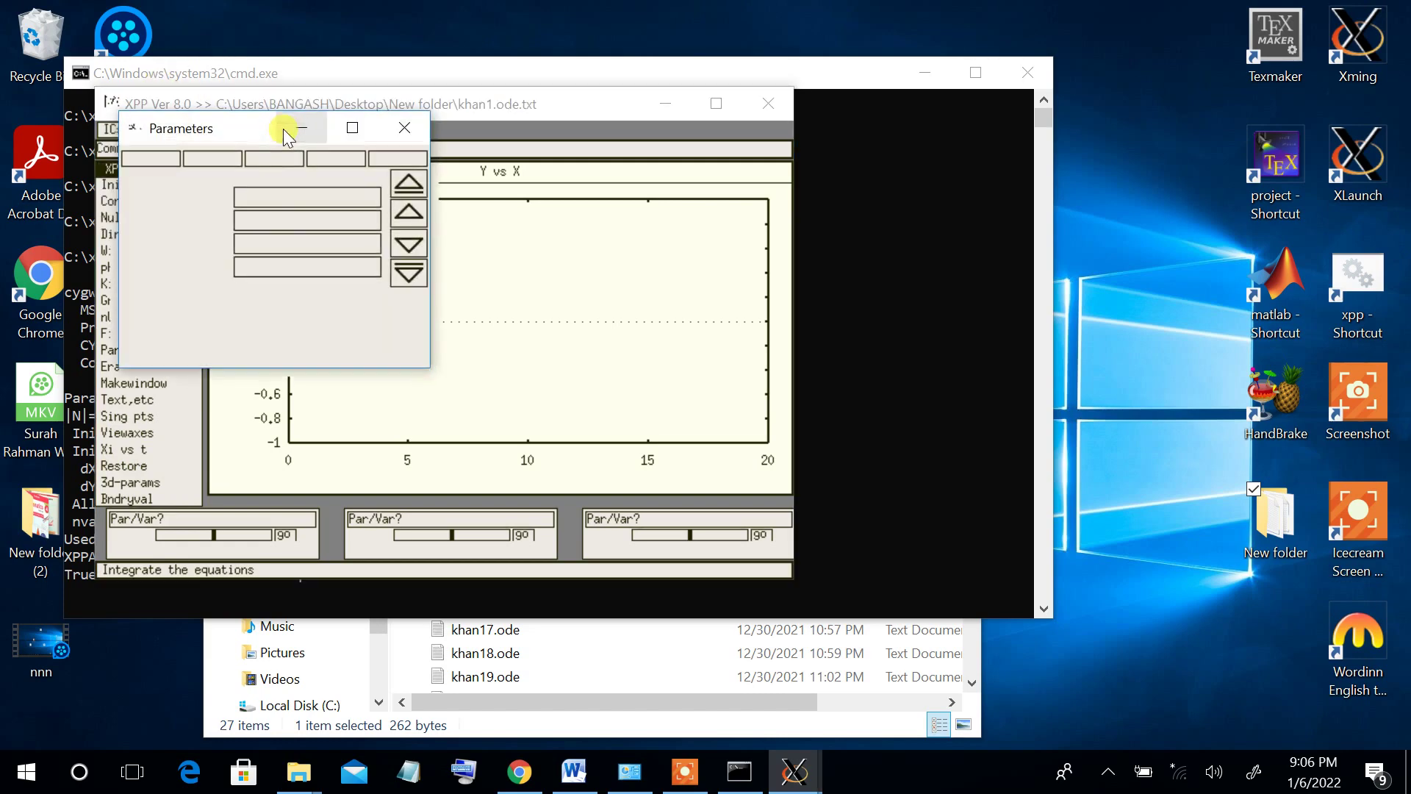
{"action": "mouse_move", "coordinate": [253, 126]}
{"action": "left_mouse_down"}
{"action": "mouse_move", "coordinate": [344, 335]}
{"action": "mouse_move", "coordinate": [449, 451]}
{"action": "left_mouse_up"}
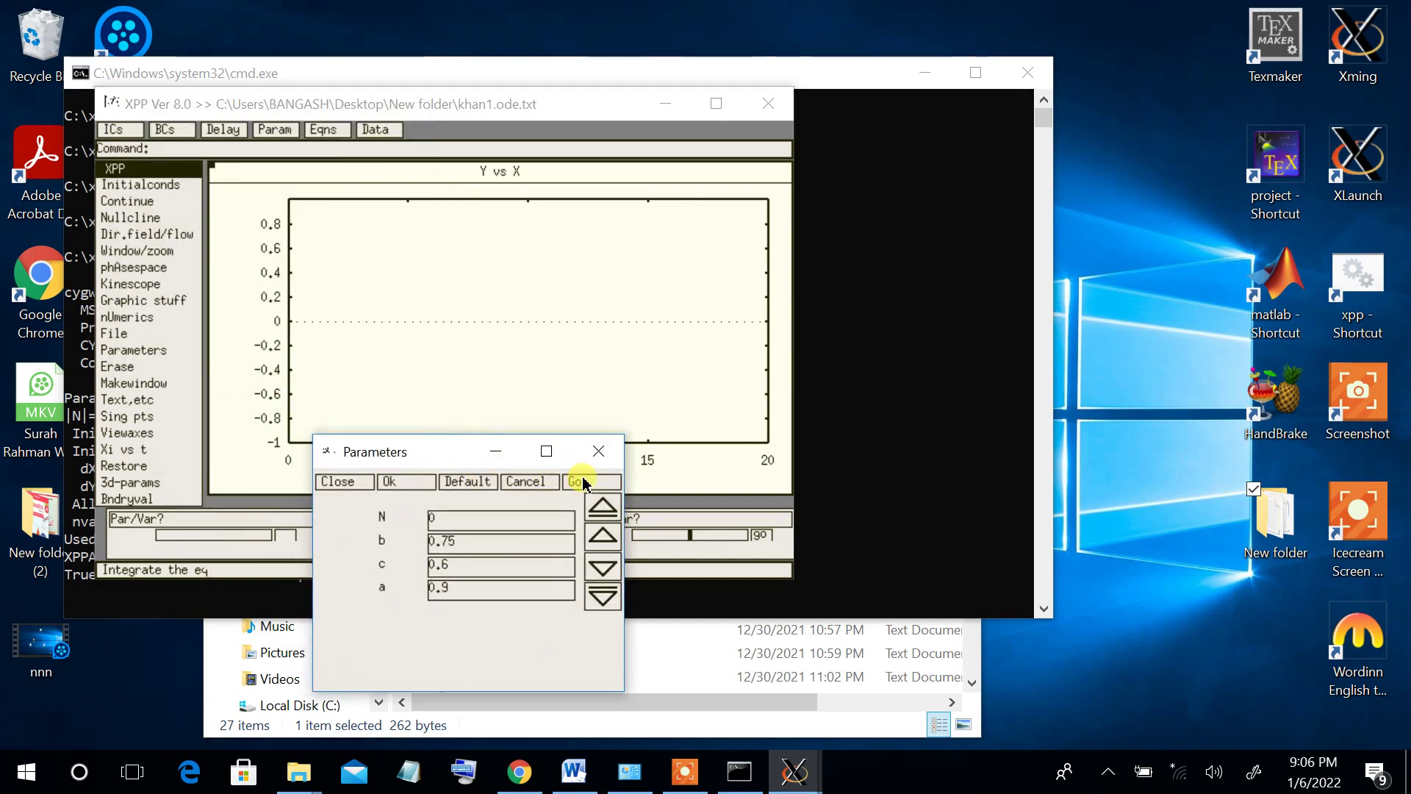
{"action": "left_click_drag", "start_coordinate": [452, 463], "coordinate": [447, 591]}
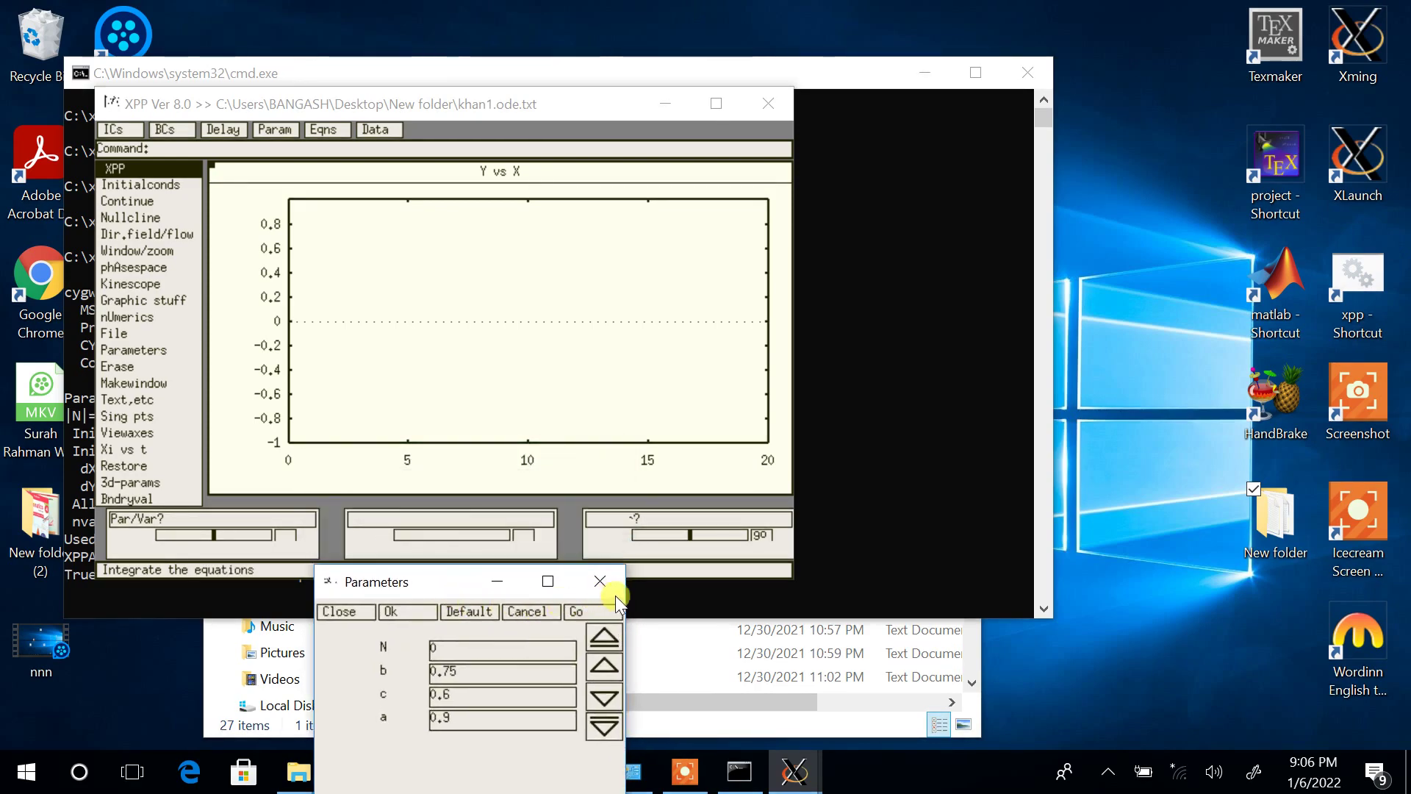
{"action": "left_click", "coordinate": [284, 337]}
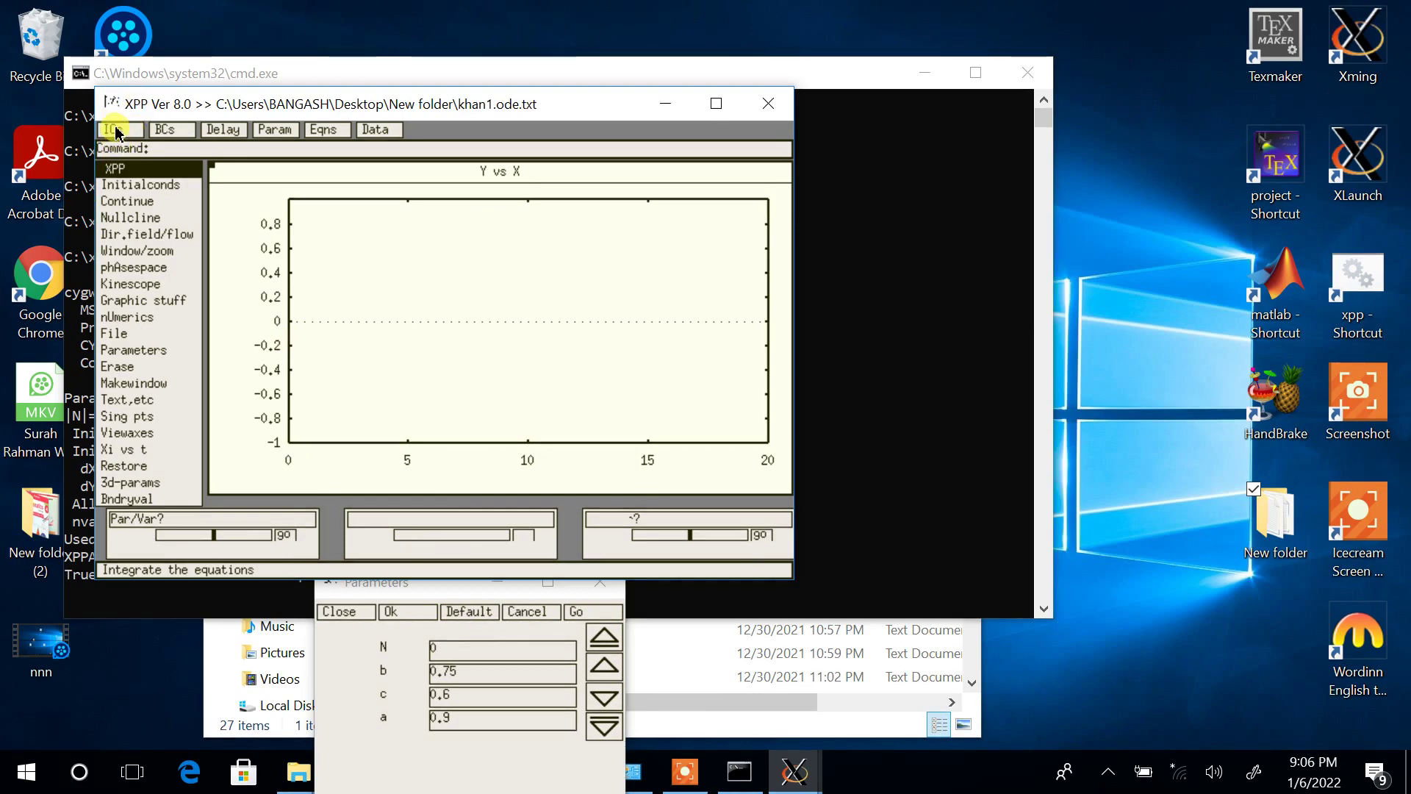
Step: Integrate from X=1, Y=1 and fit the Y vs X axes to the trajectory
{"action": "key", "text": "i"}
{"action": "key", "text": "g"}
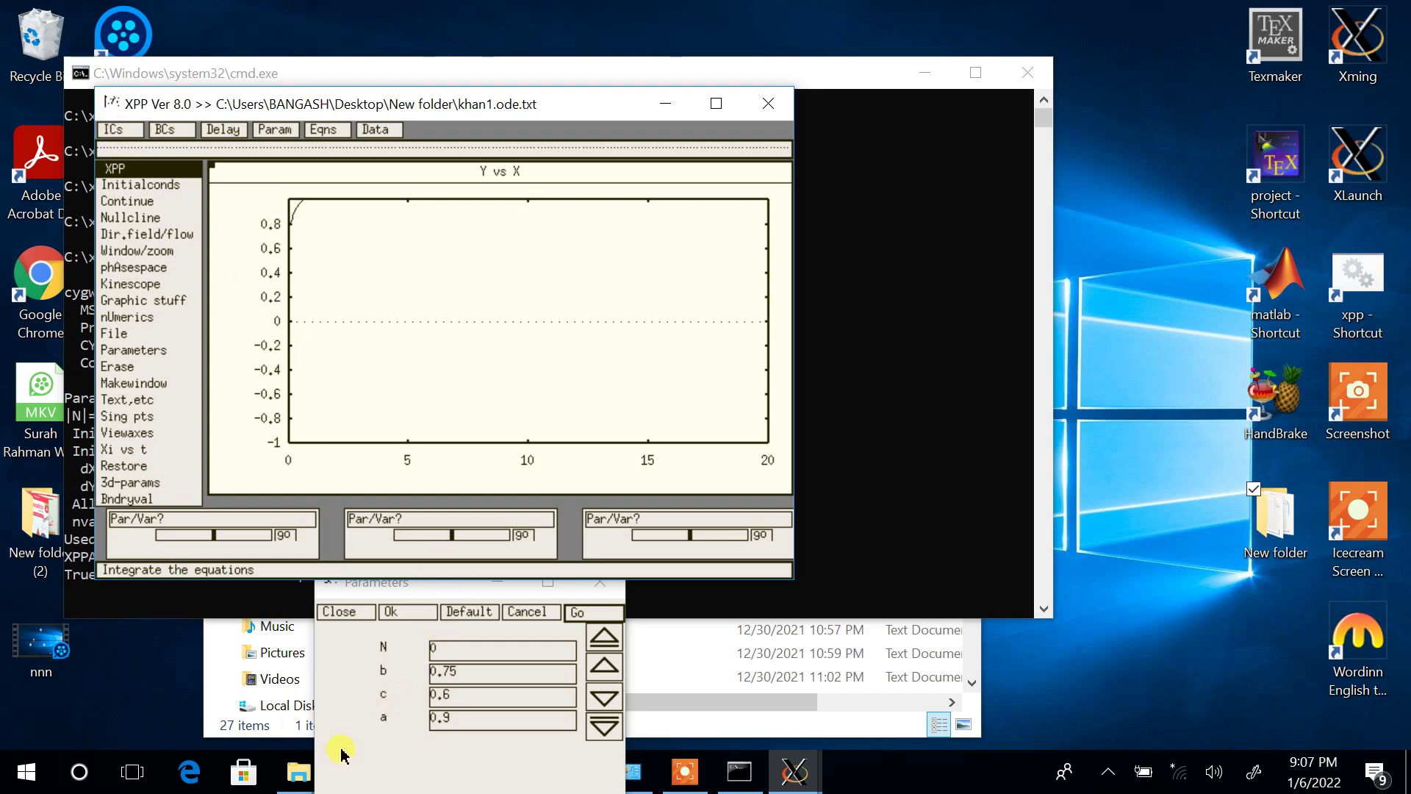
{"action": "left_click", "coordinate": [329, 741]}
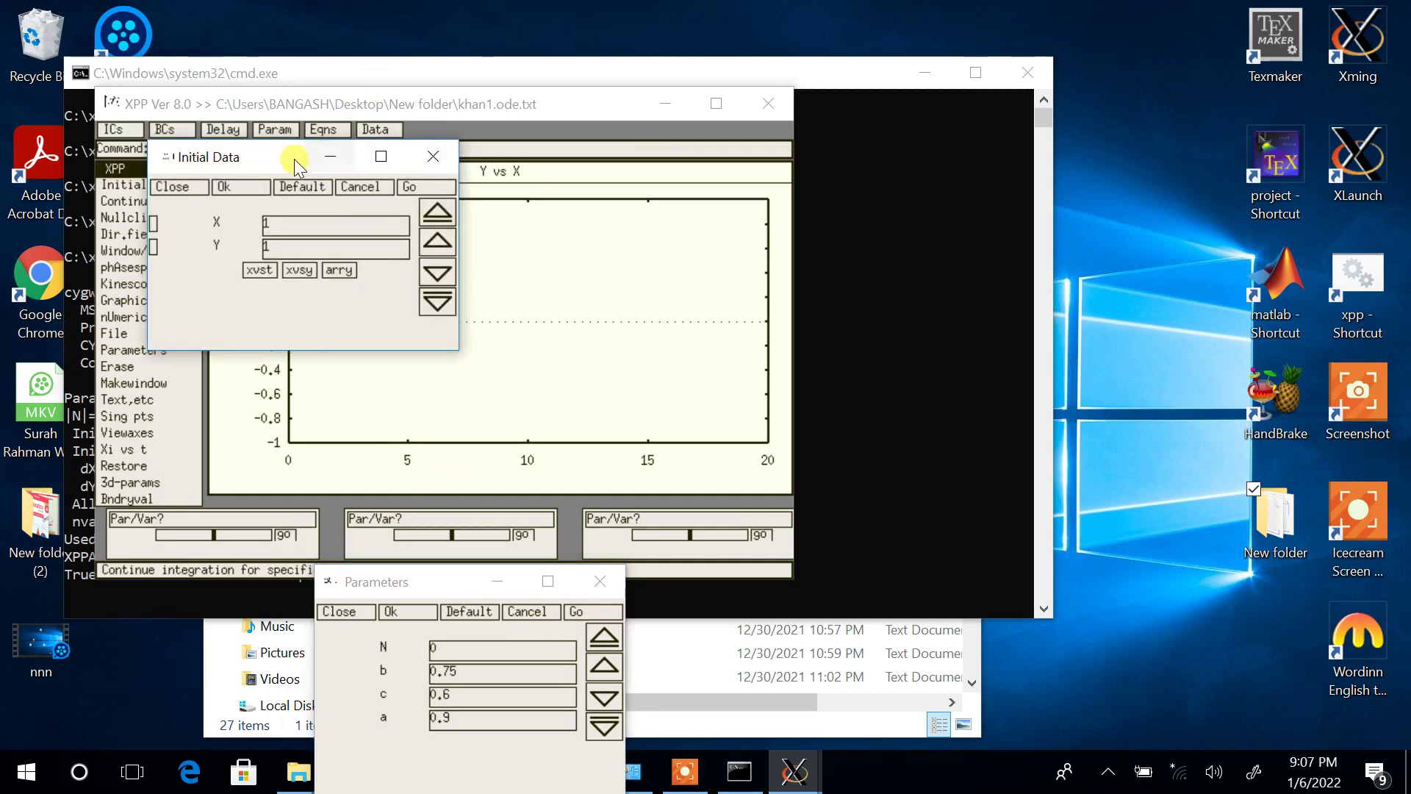
{"action": "left_click_drag", "start_coordinate": [297, 164], "coordinate": [158, 604]}
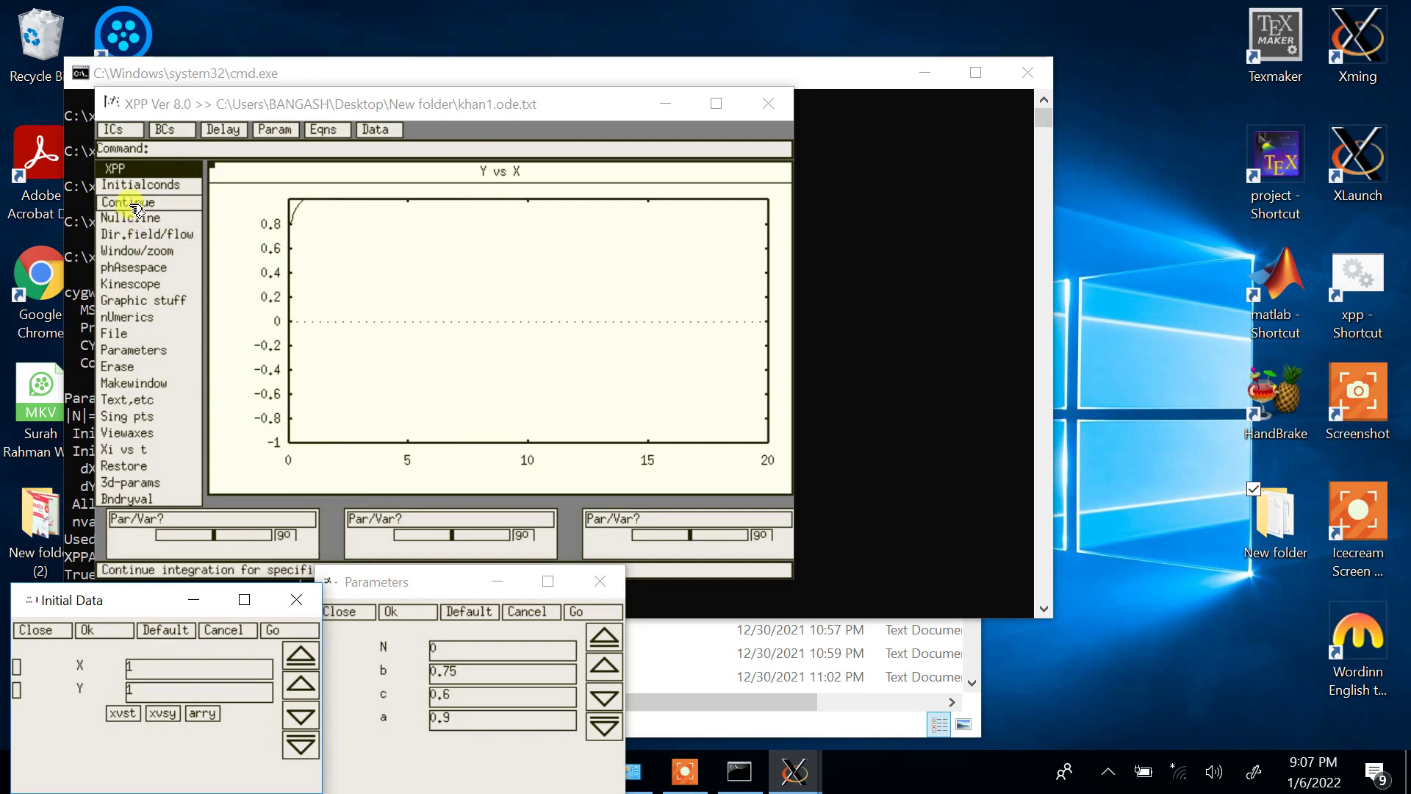
{"action": "left_click", "coordinate": [134, 254]}
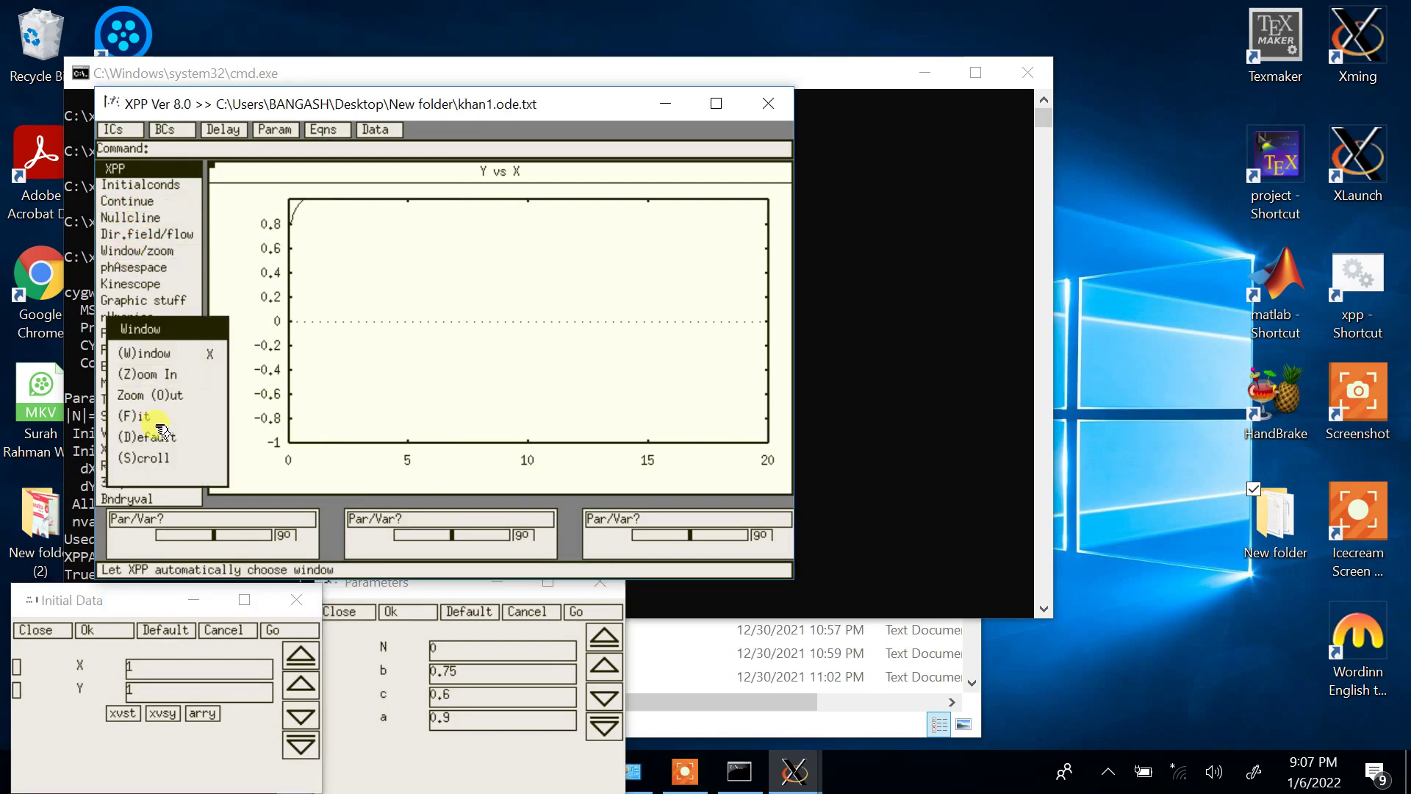
{"action": "left_click", "coordinate": [149, 418]}
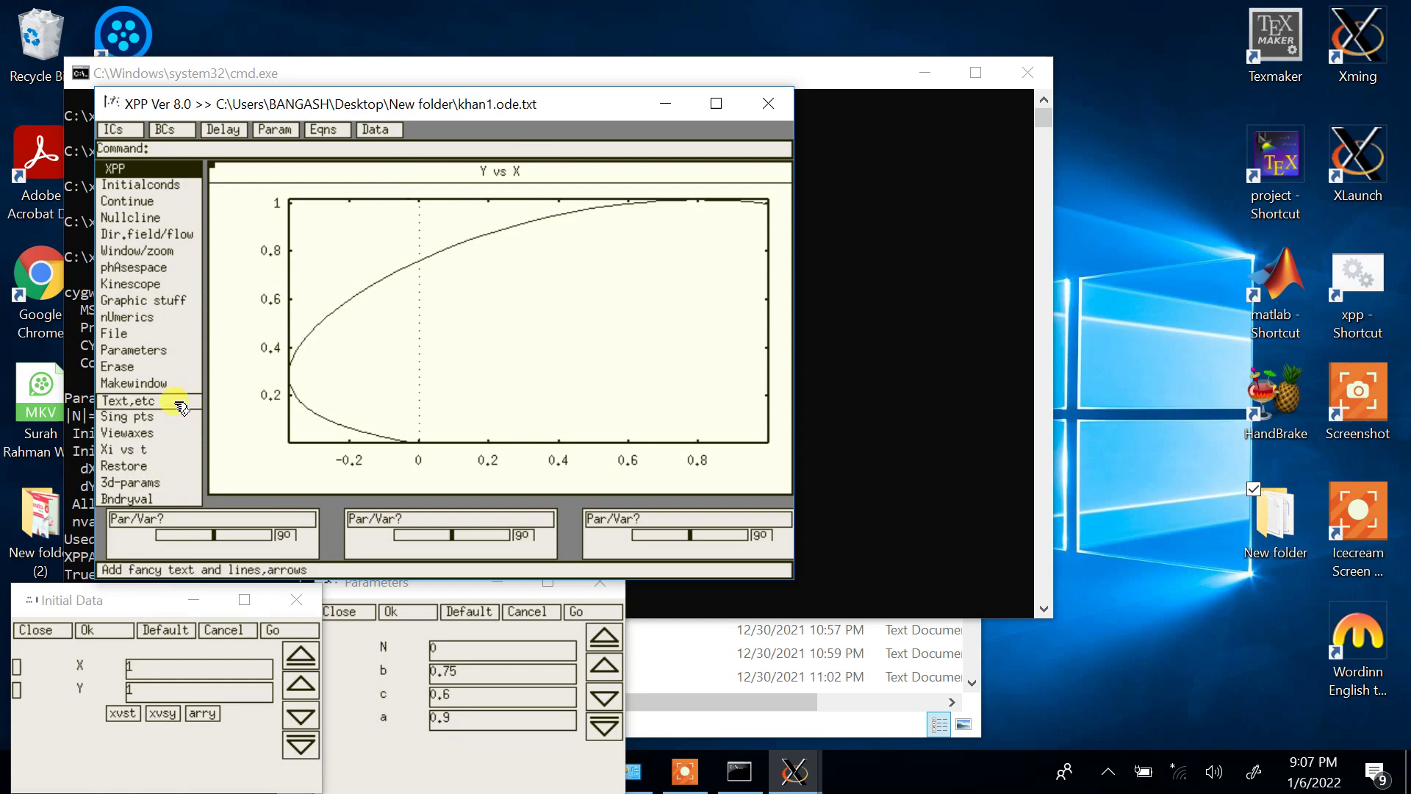
Step: Find the equilibrium with Sing pts > Go, printing eigenvalues and drawing invariant sets
{"action": "left_click", "coordinate": [132, 424]}
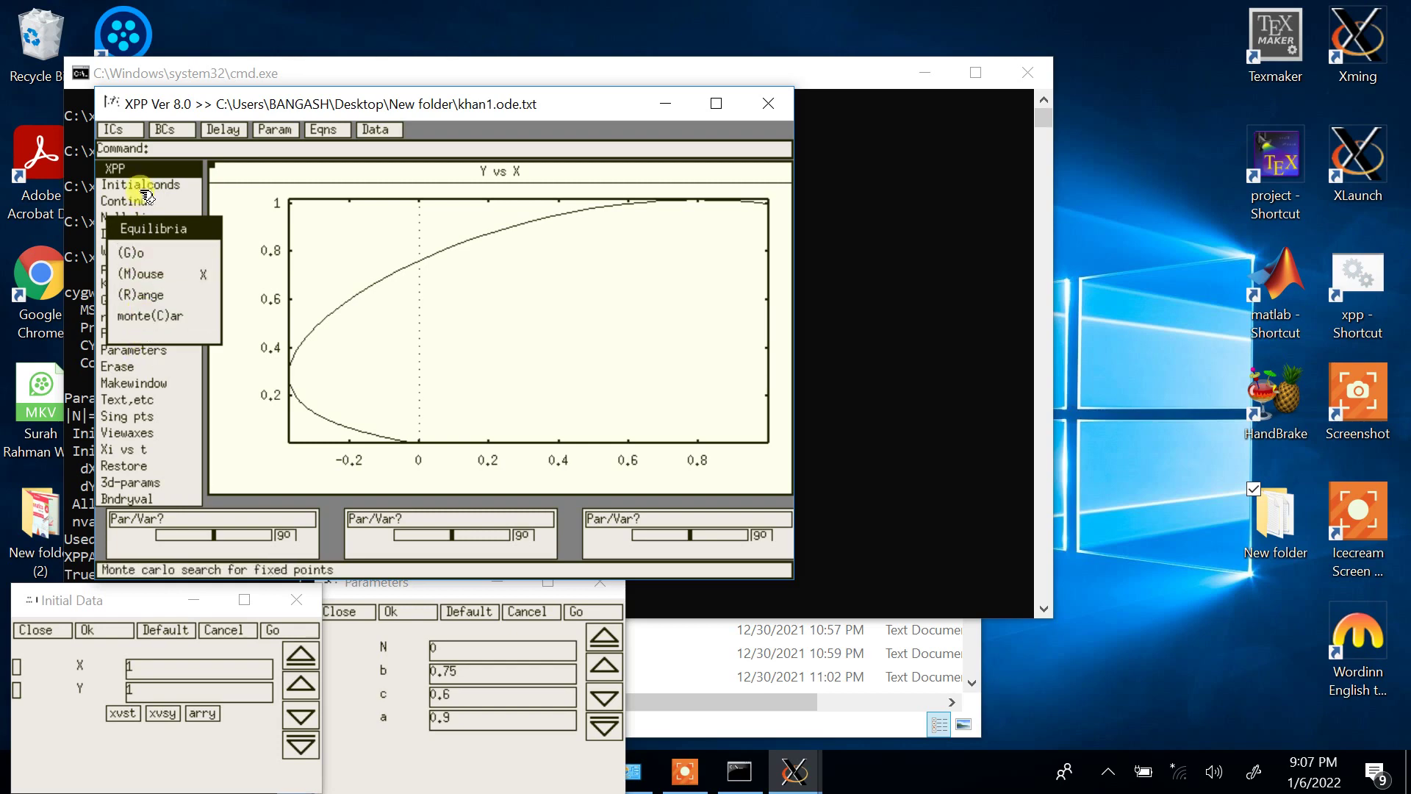
{"action": "left_click", "coordinate": [140, 254]}
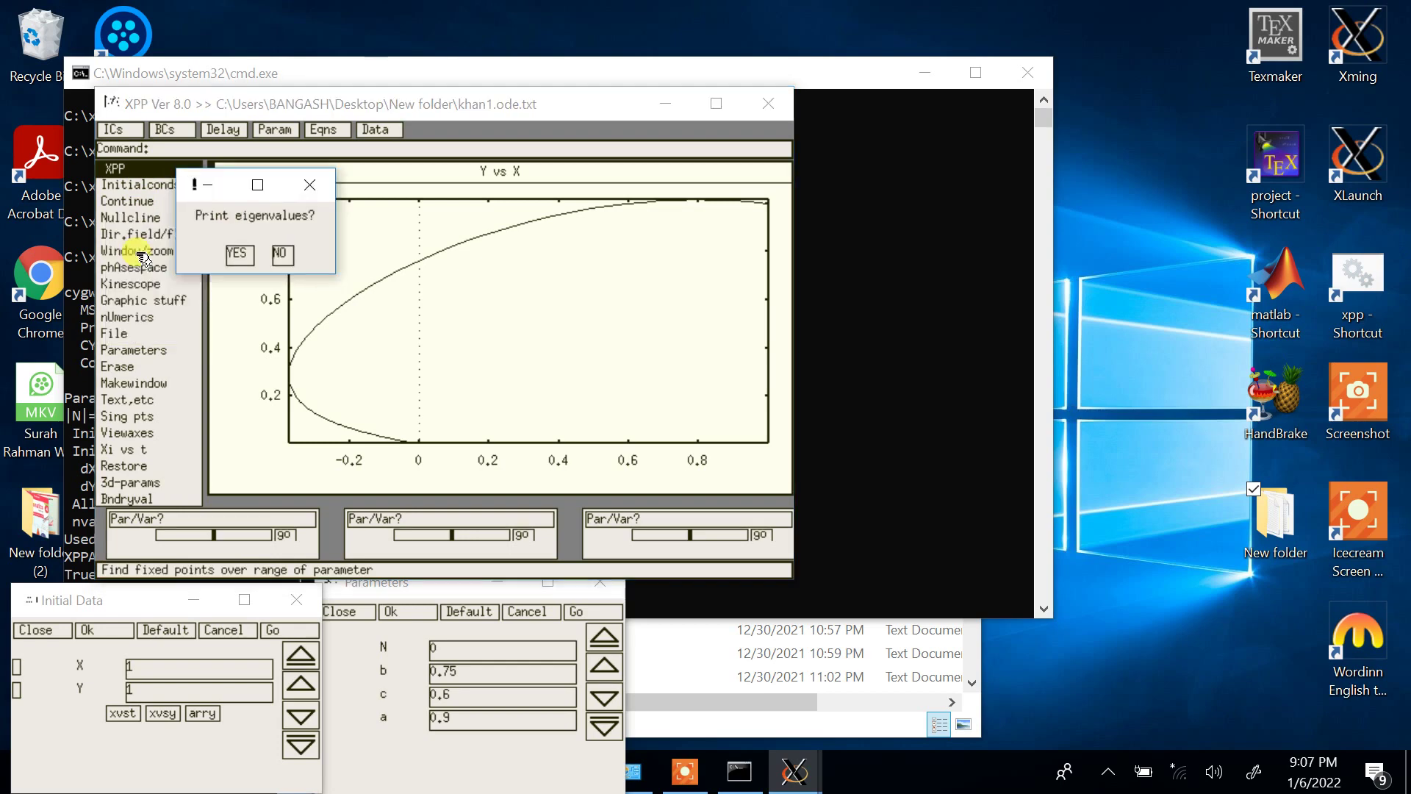
{"action": "left_click", "coordinate": [239, 257]}
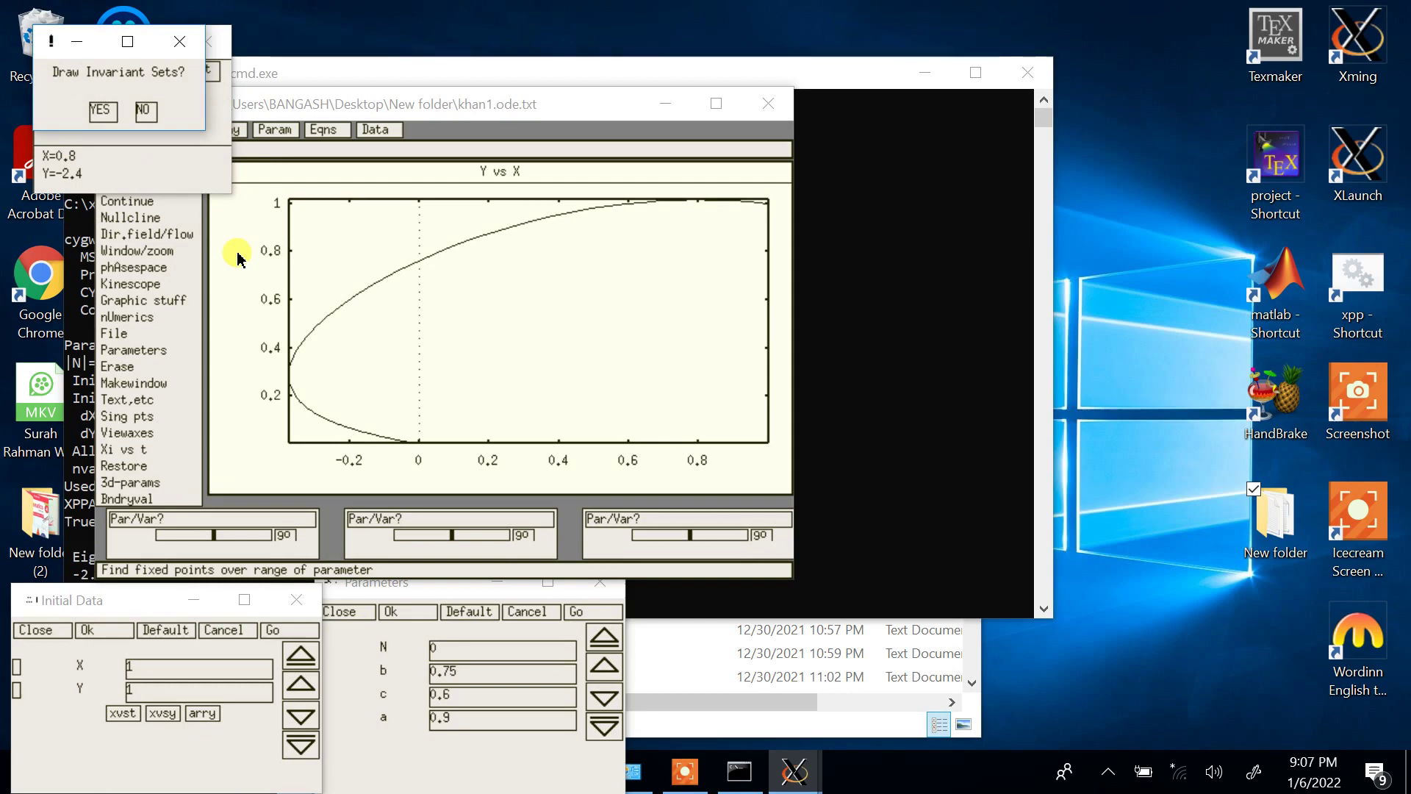
{"action": "left_click", "coordinate": [102, 111]}
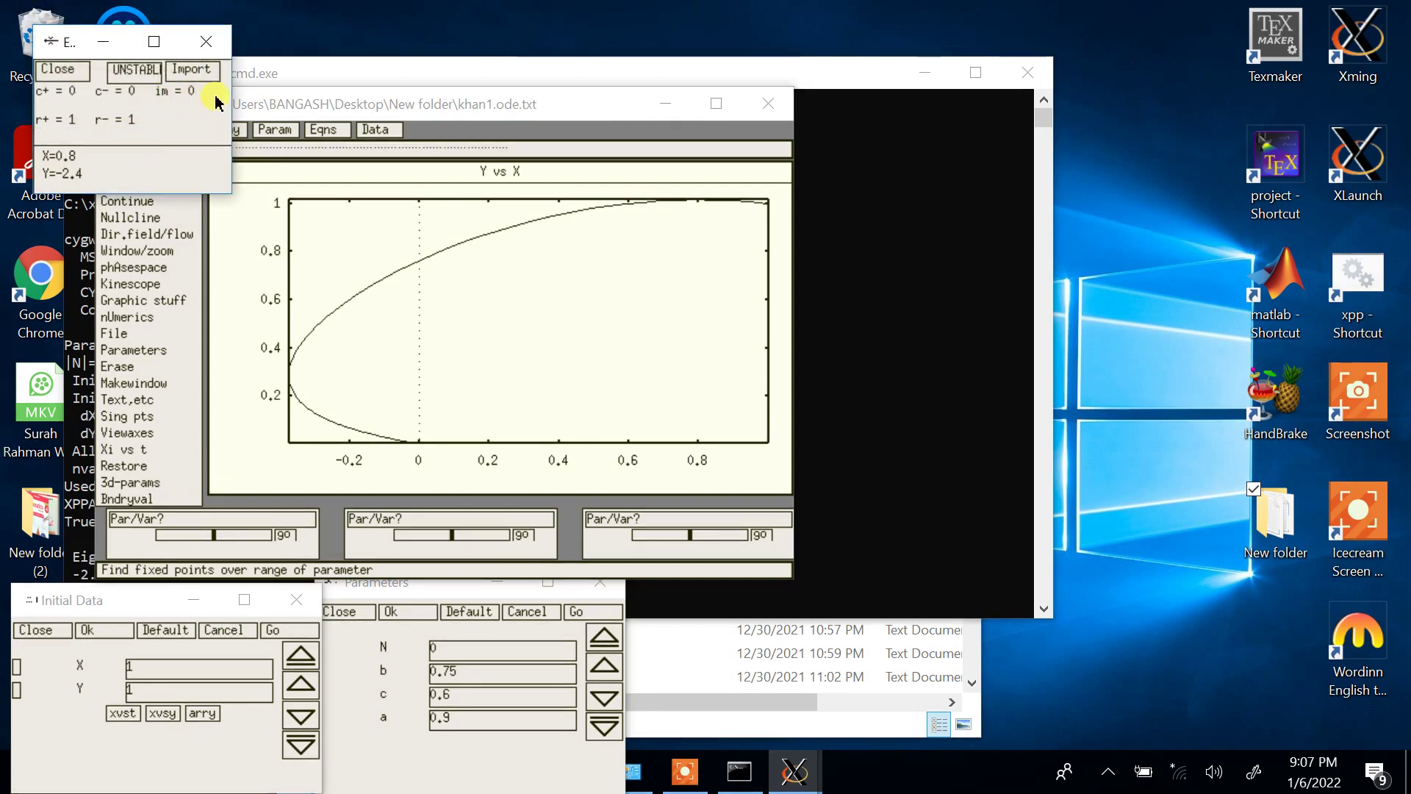
Step: Hide the equilibrium results window and move the XPP window up and right
{"action": "left_click", "coordinate": [102, 42]}
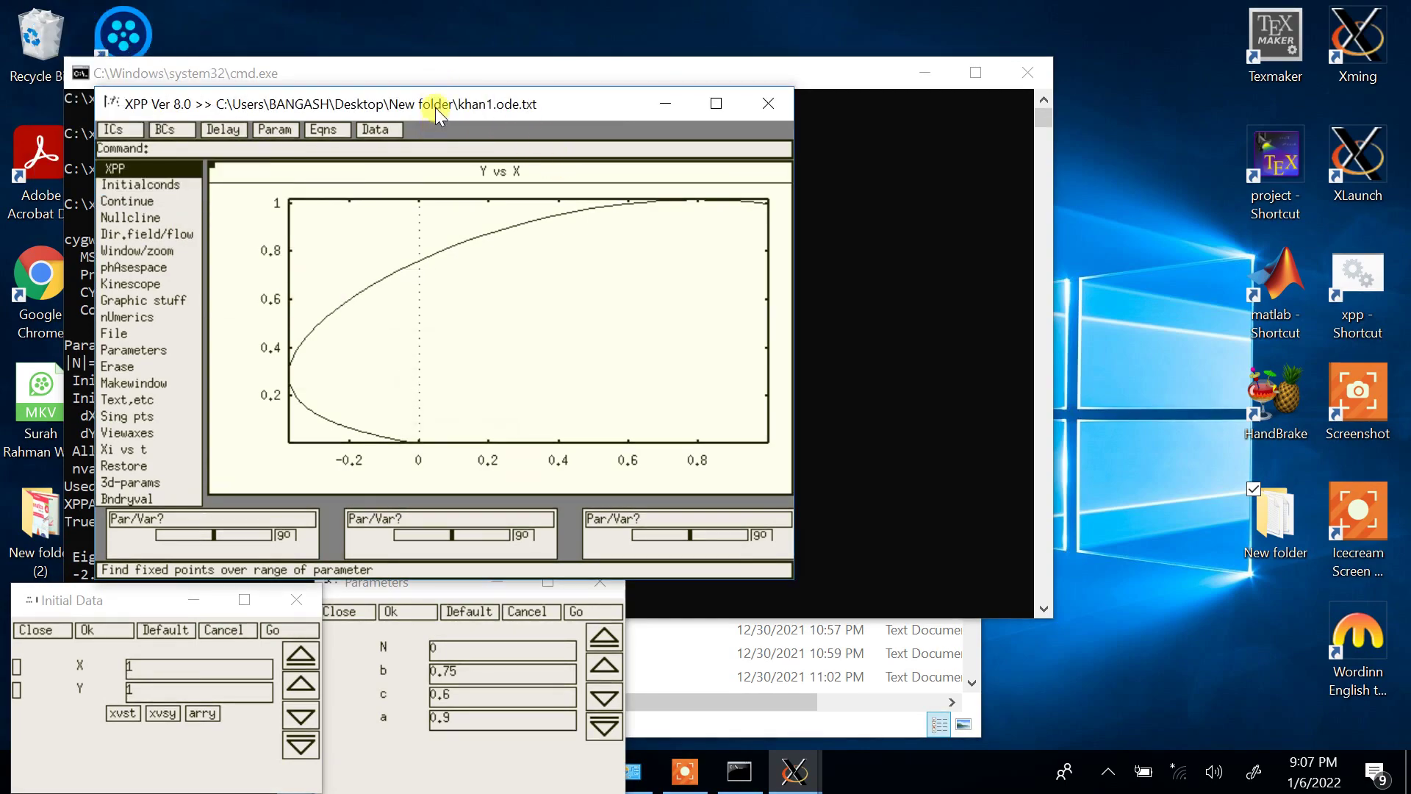
{"action": "left_click_drag", "start_coordinate": [436, 109], "coordinate": [691, 5]}
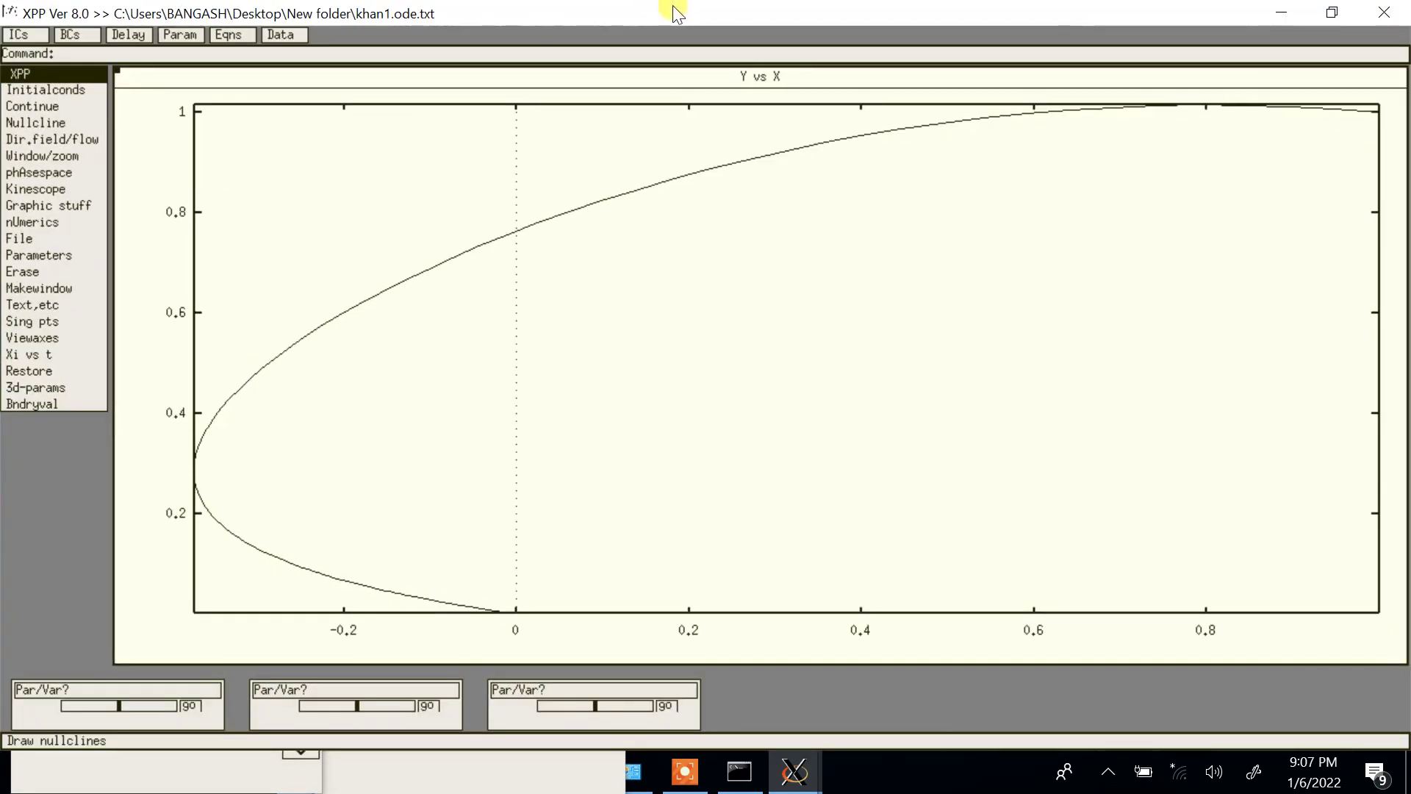
{"action": "double_click", "coordinate": [673, 5]}
{"action": "left_click_drag", "start_coordinate": [595, 103], "coordinate": [635, 9]}
{"action": "double_click", "coordinate": [615, 12]}
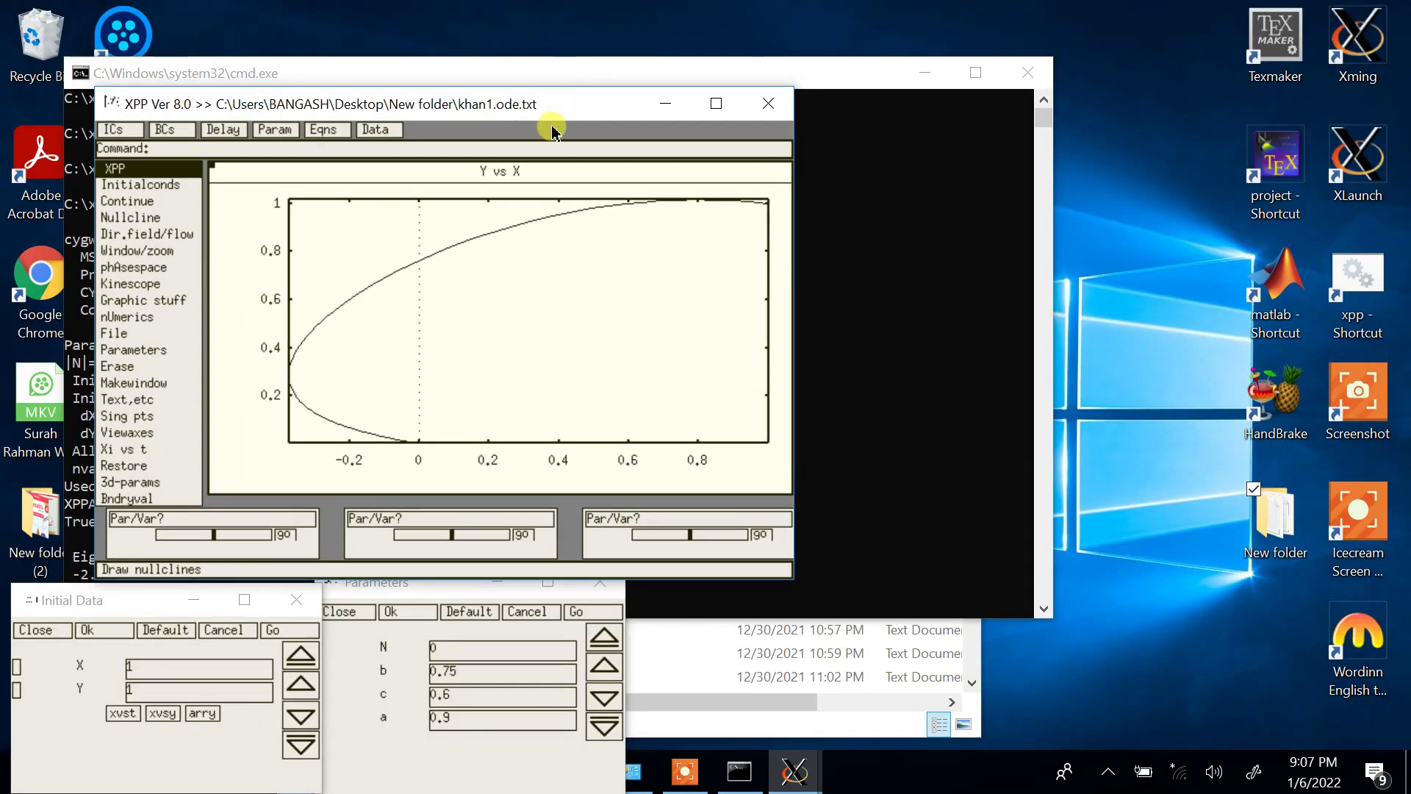
{"action": "left_click_drag", "start_coordinate": [535, 110], "coordinate": [730, 61]}
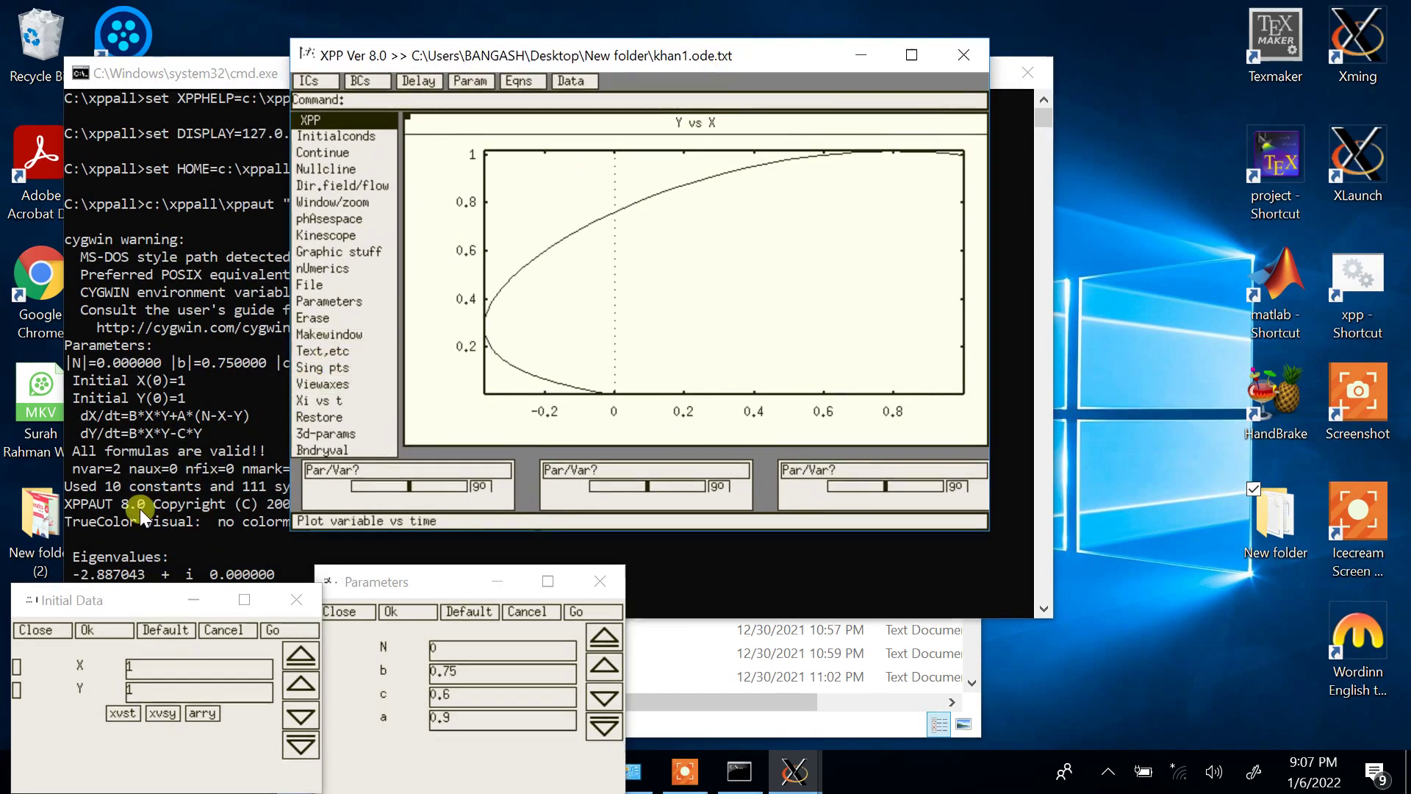
Step: Bring forward the Command Prompt showing eigenvalues -2.887043 and 0.187043
{"action": "left_click", "coordinate": [140, 508]}
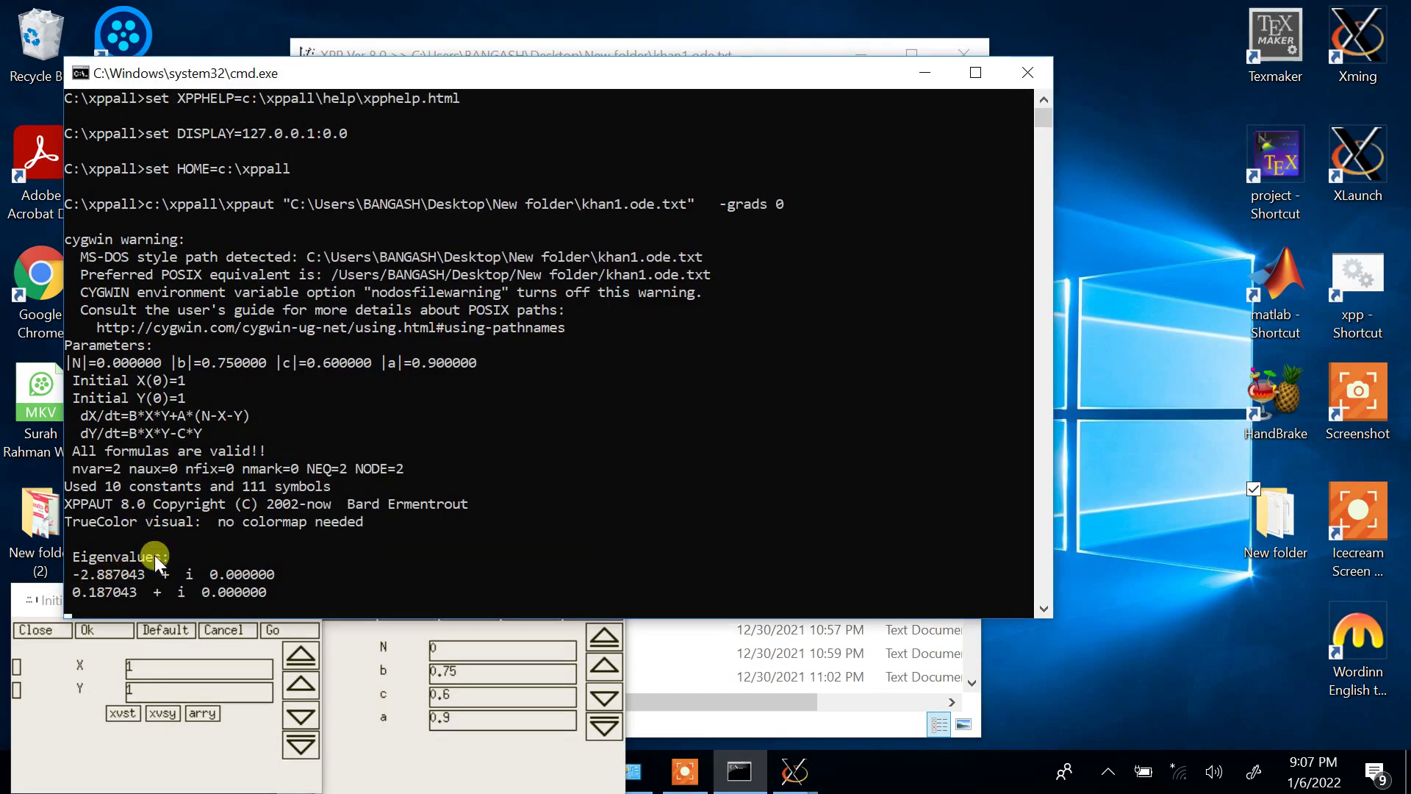